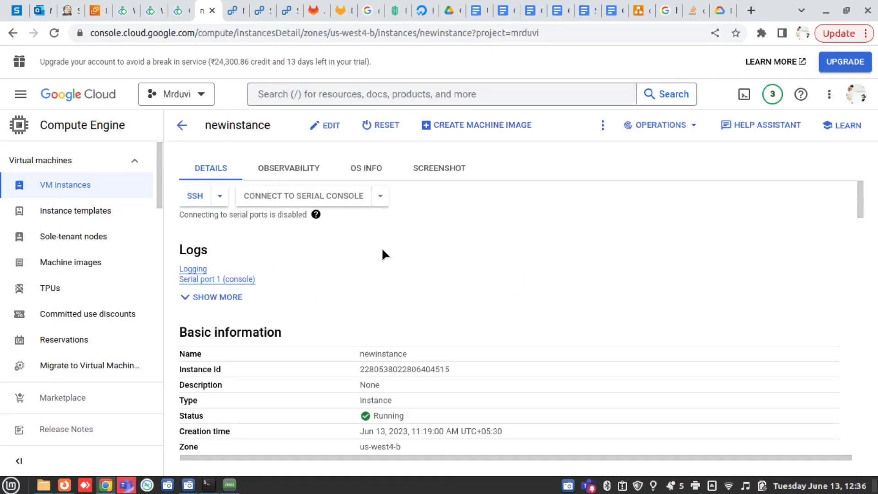
Open an SSH session to newinstance and switch to the root user with sudo -i
click(194, 197)
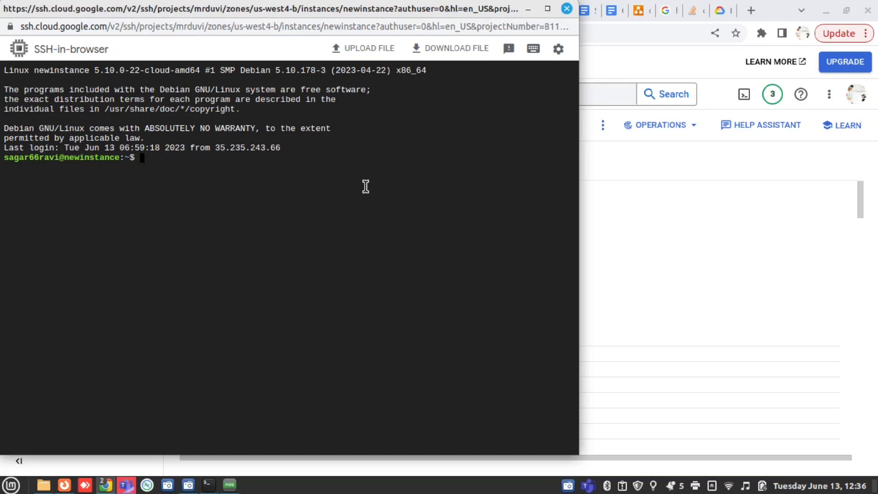
text(do -i)
key(Return)
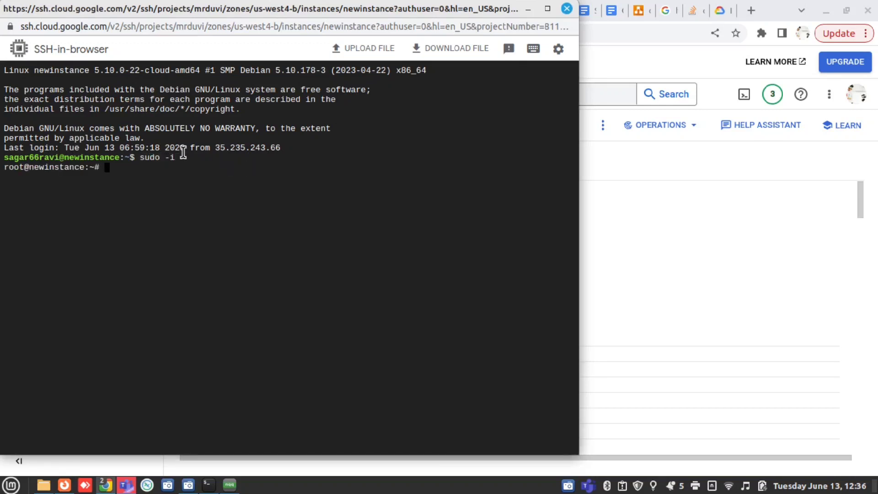
drag(59, 158, 121, 160)
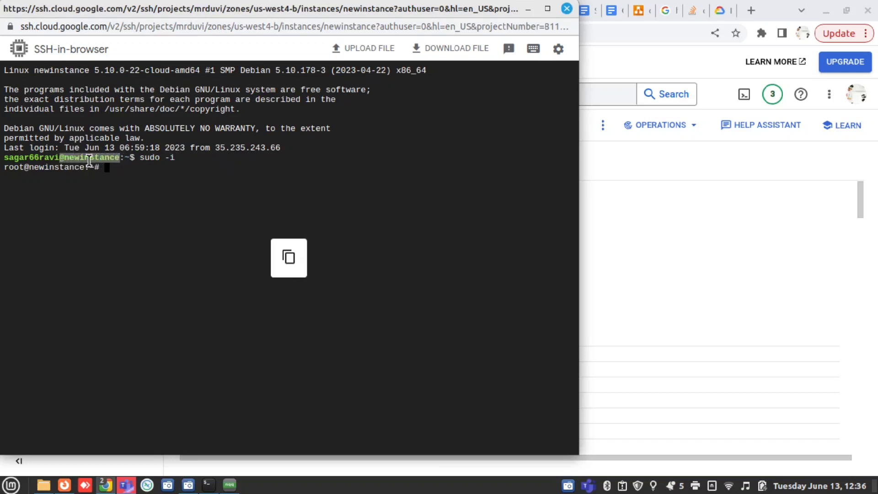
drag(28, 167, 89, 171)
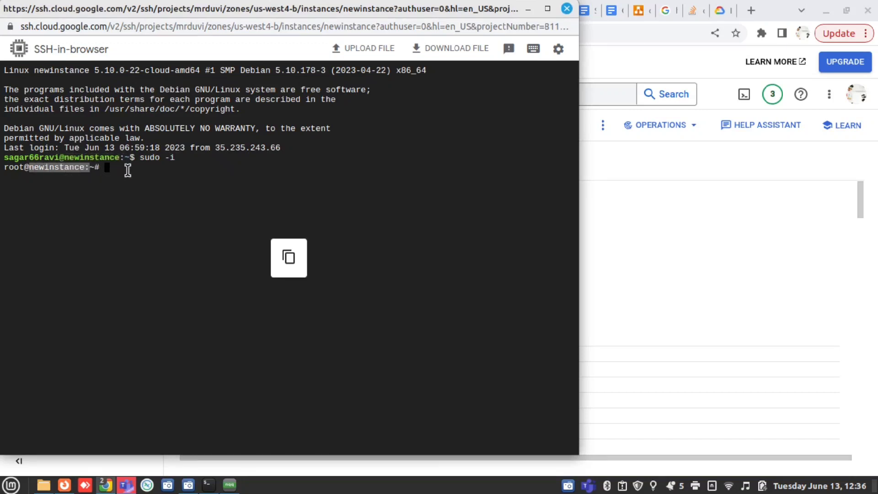
click(128, 169)
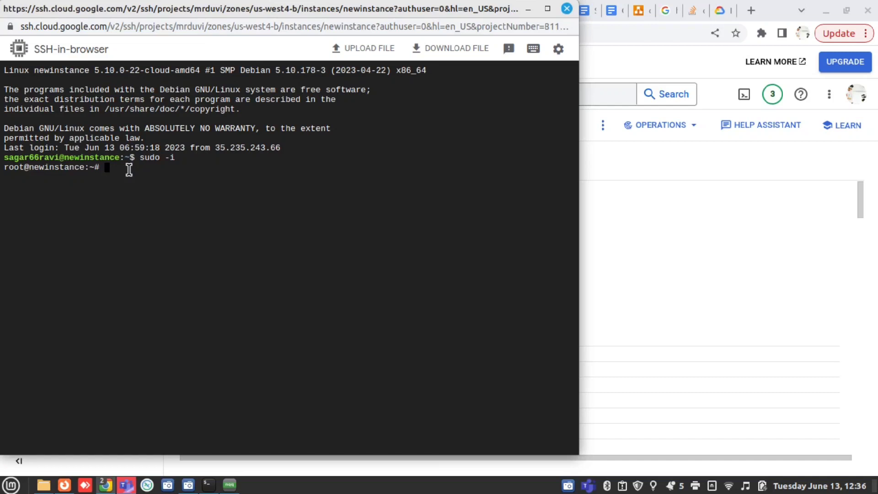
List newinstance's block devices with lsblk and check the size of disk sda
text(lsblk)
key(Return)
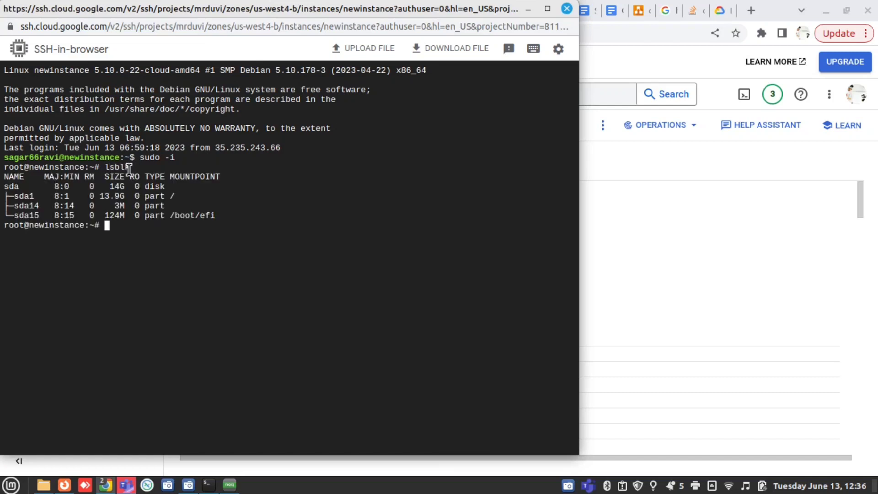
drag(100, 186, 134, 195)
click(213, 179)
Install the apache2 package on newinstance with apt-get install apache2, accepting the installation
text(apt)
key(Tab)
key(Tab)
key(Tab)
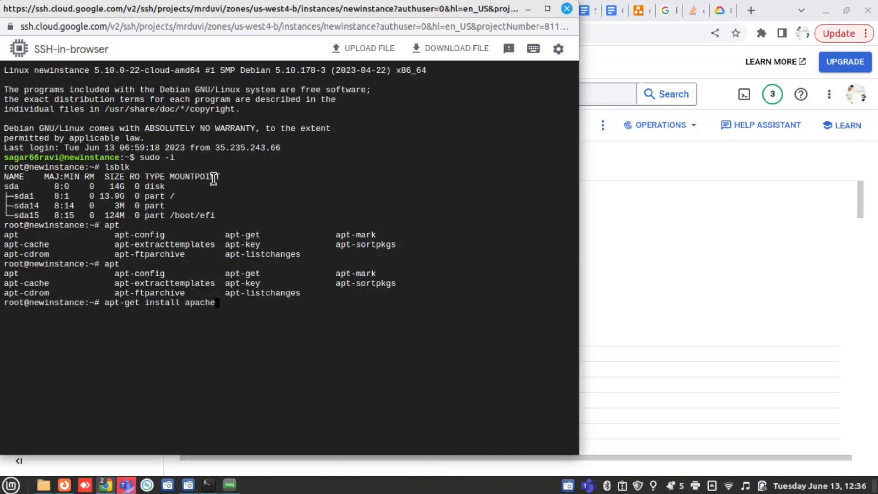
key(Return)
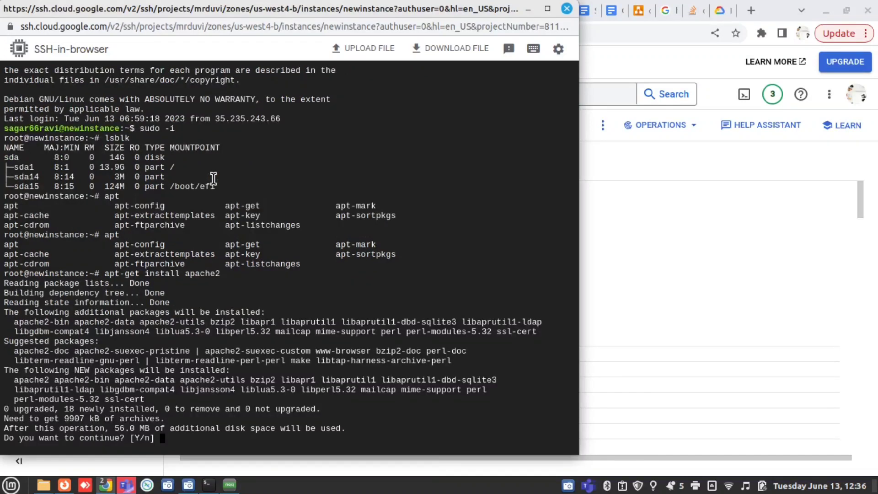
text(y)
key(Return)
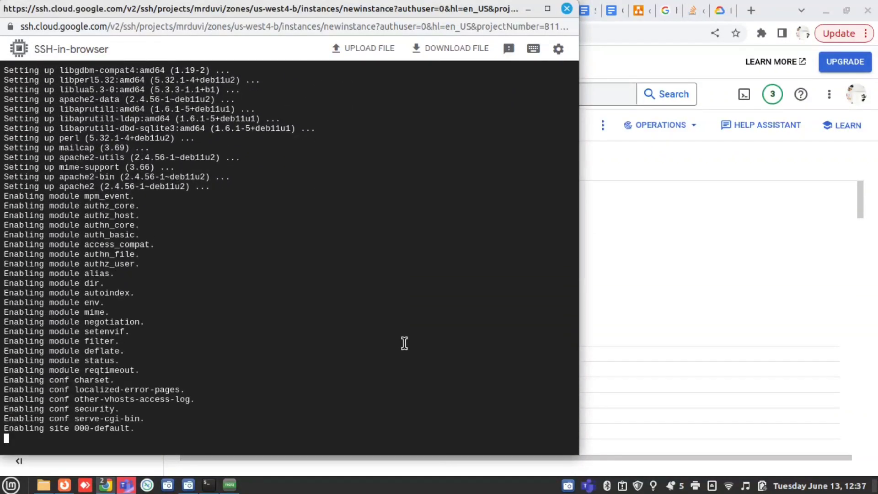
Open an SSH session to instance-1 from the VM instances list and switch to root with sudo -i
key(alt+Tab)
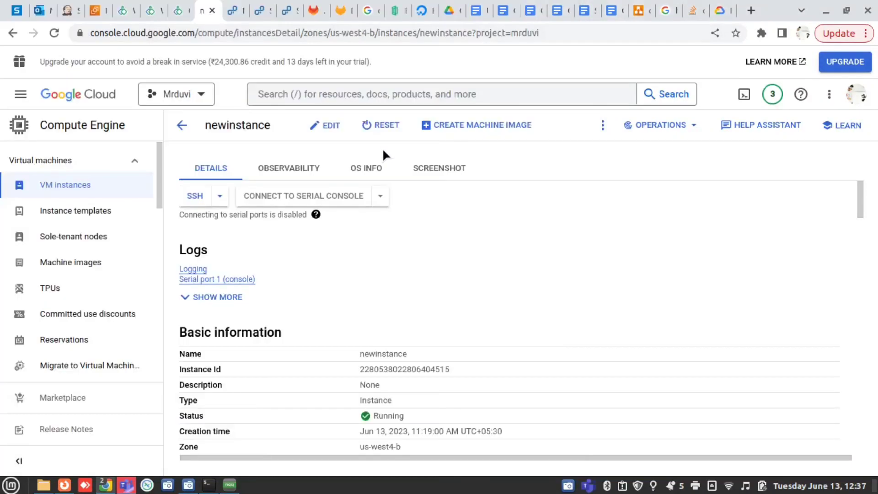
click(81, 186)
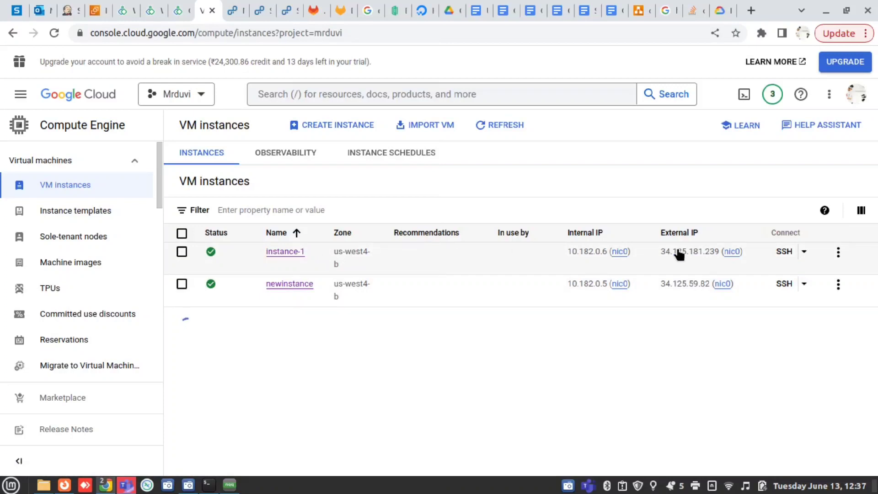
click(784, 251)
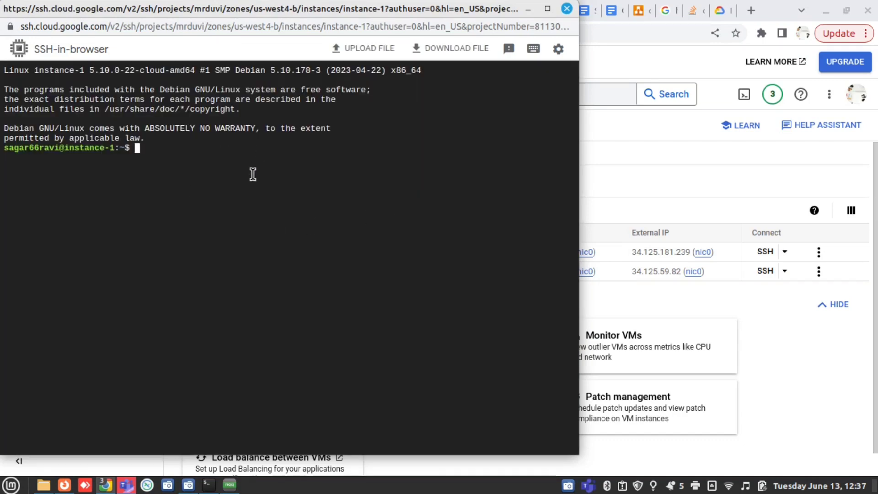
drag(65, 137, 117, 145)
text(sudo -i)
key(Return)
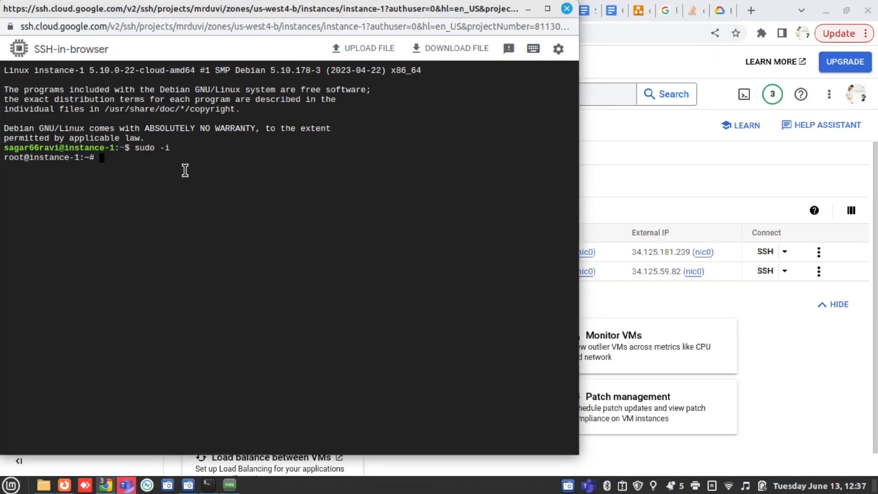
Check instance-1's filesystems with df -Th and its disk size with lsblk
text(df -Th)
key(Return)
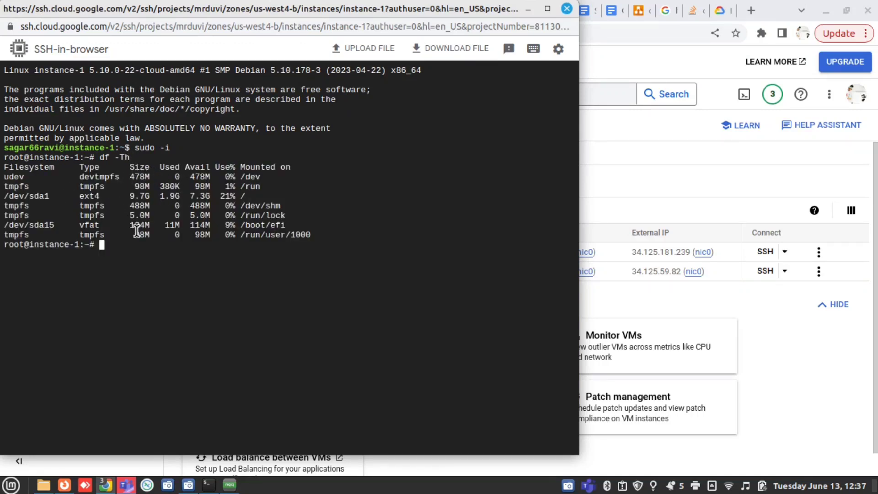
double_click(135, 196)
click(160, 202)
text(lsblk)
key(Return)
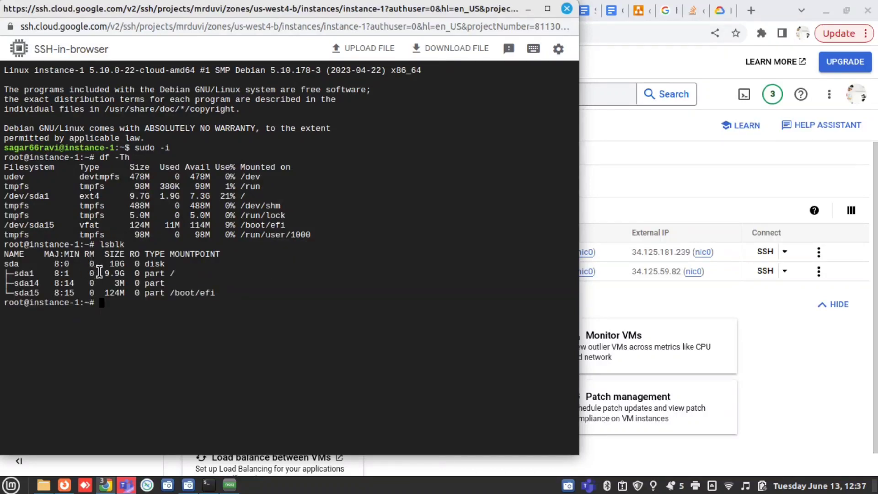
triple_click(112, 264)
click(117, 265)
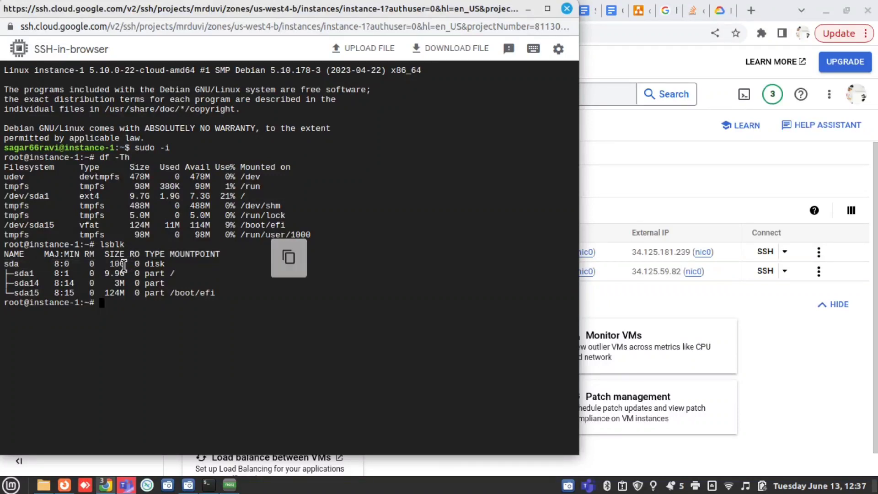
double_click(117, 264)
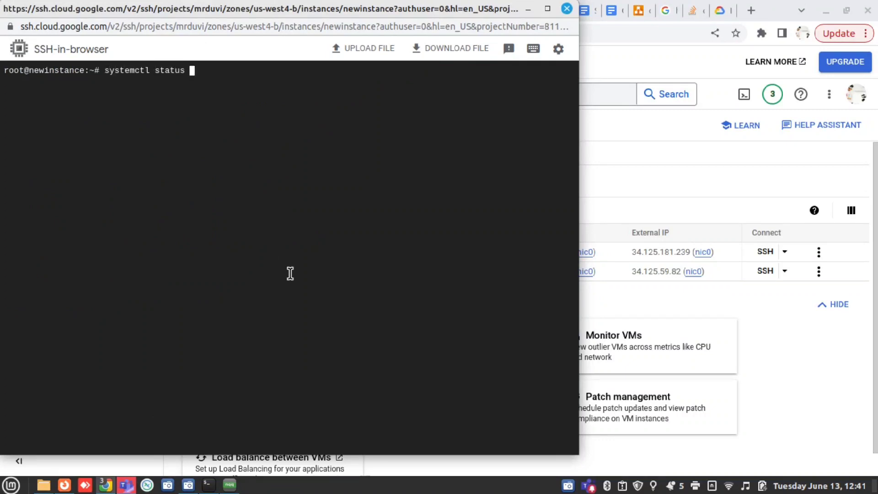
Check the Apache service on newinstance with systemctl status apache2
text(apachee2)
key(Return)
key(Up)
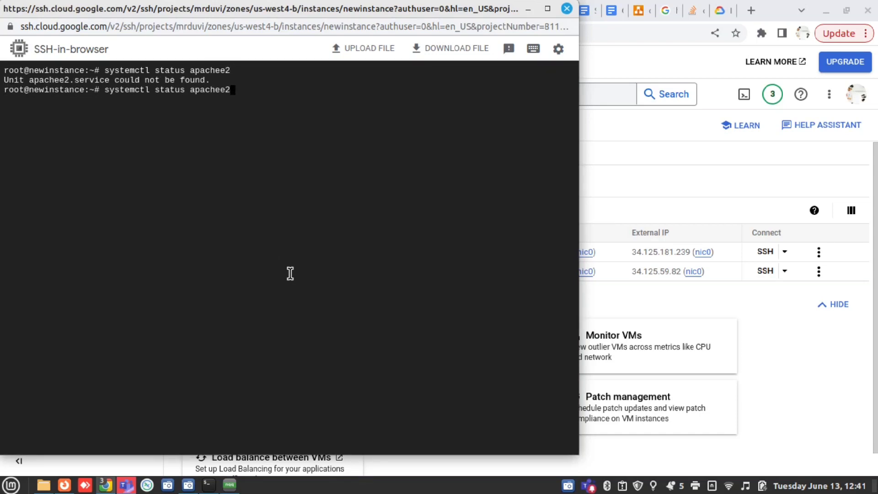
text(2)
key(Return)
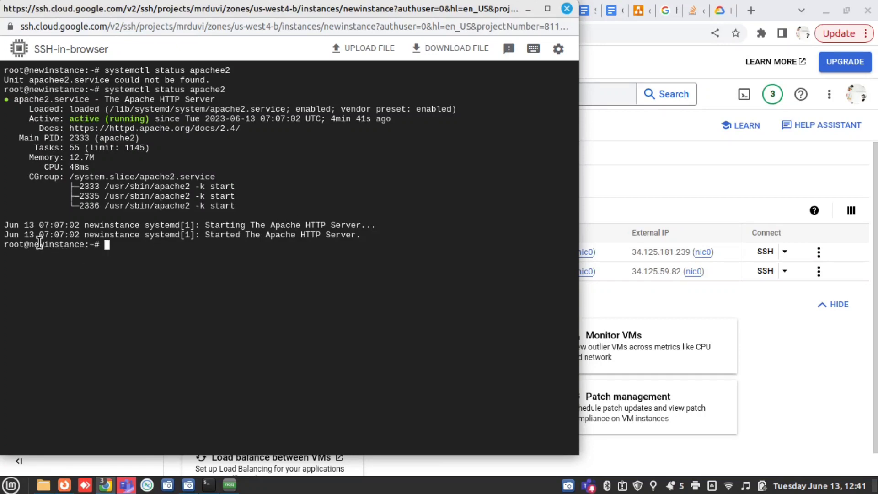
drag(30, 245, 87, 245)
Switch to the instance-1 SSH session, run systemctl status apache2, and review the size of disk sda
click(528, 9)
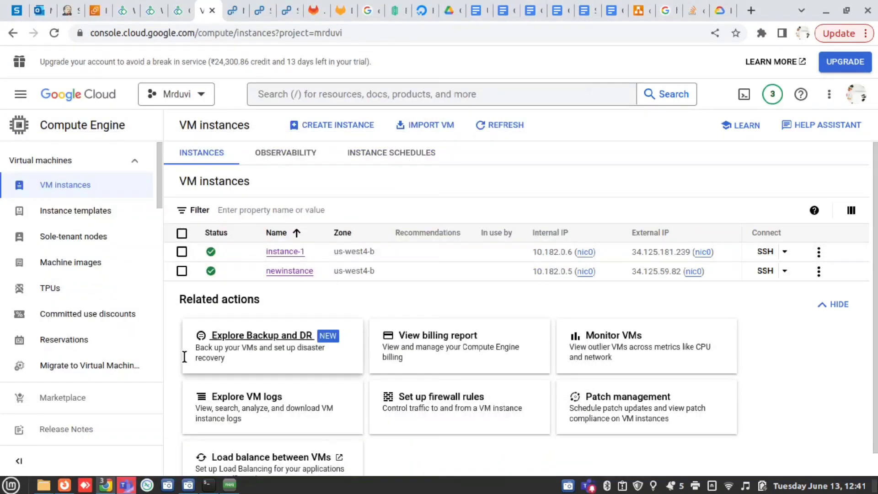
mouse_move(105, 485)
click(239, 434)
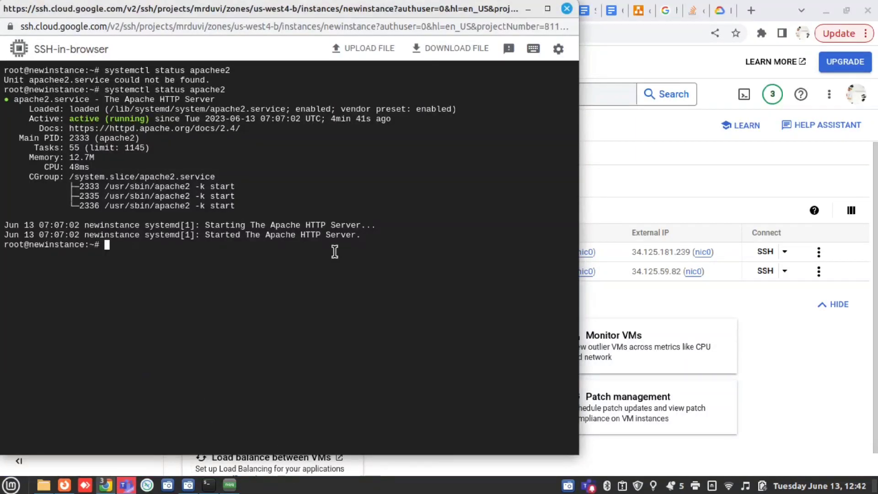
mouse_move(105, 484)
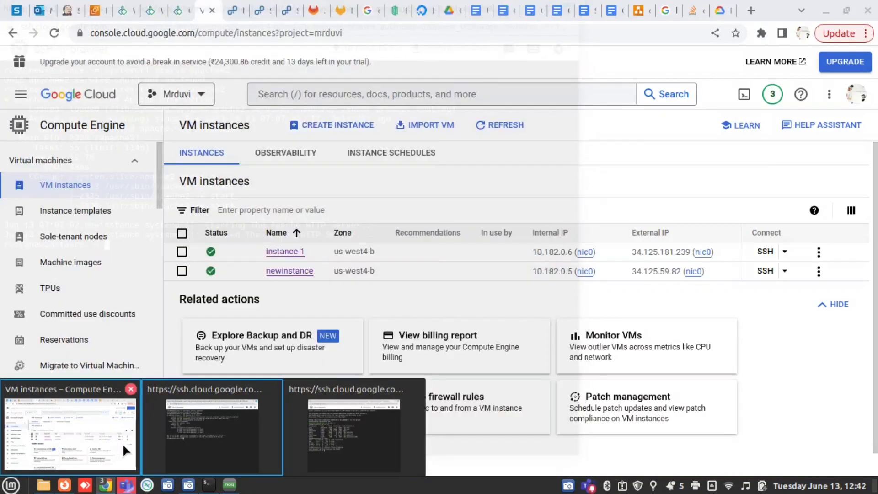
click(336, 448)
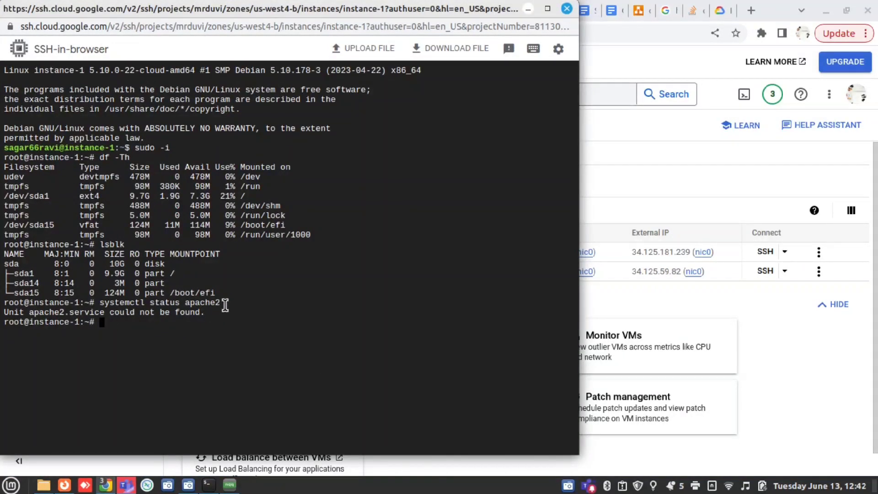
drag(225, 306, 110, 295)
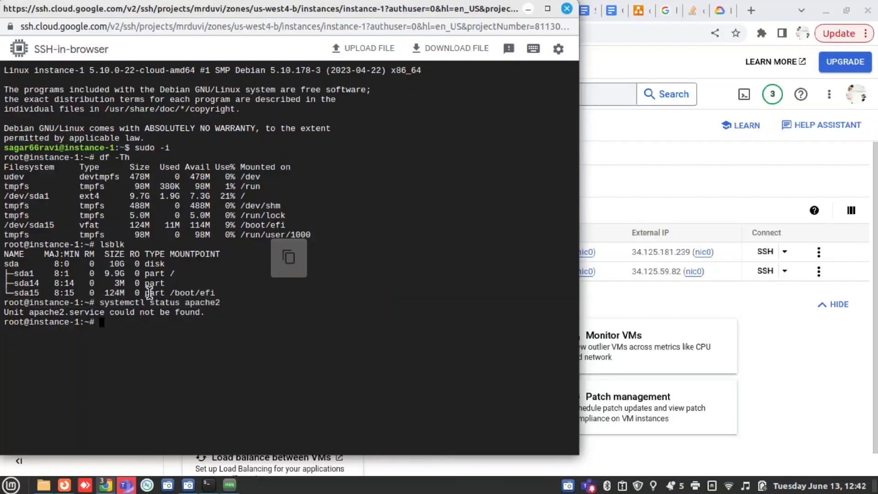
drag(109, 263, 125, 263)
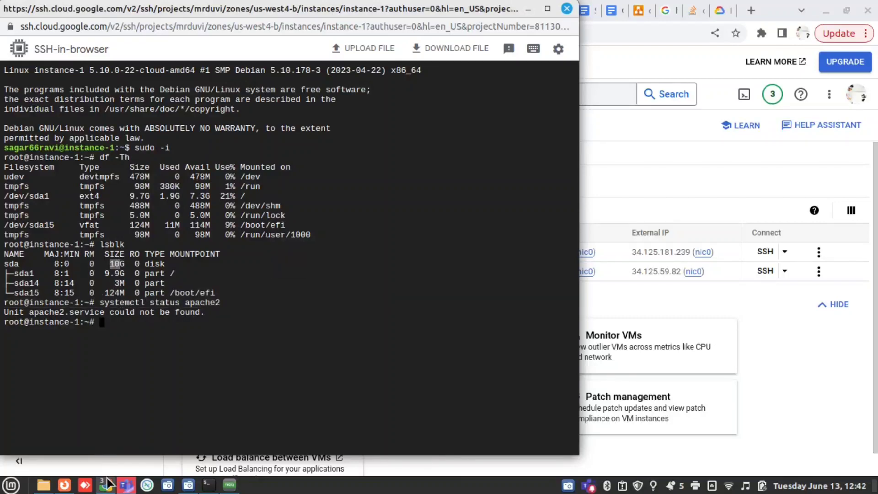
Return to the newinstance SSH session and run lsblk to compare the size of disk sda
mouse_move(107, 483)
click(190, 466)
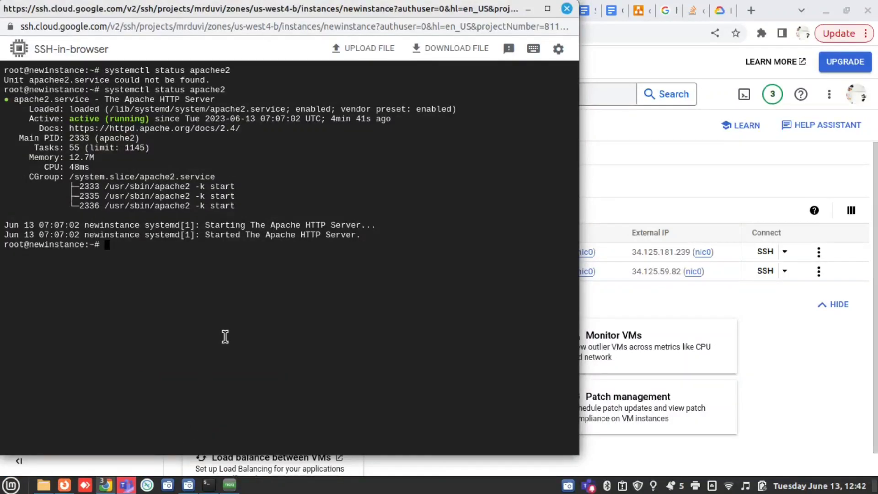
text(lsblk)
key(Return)
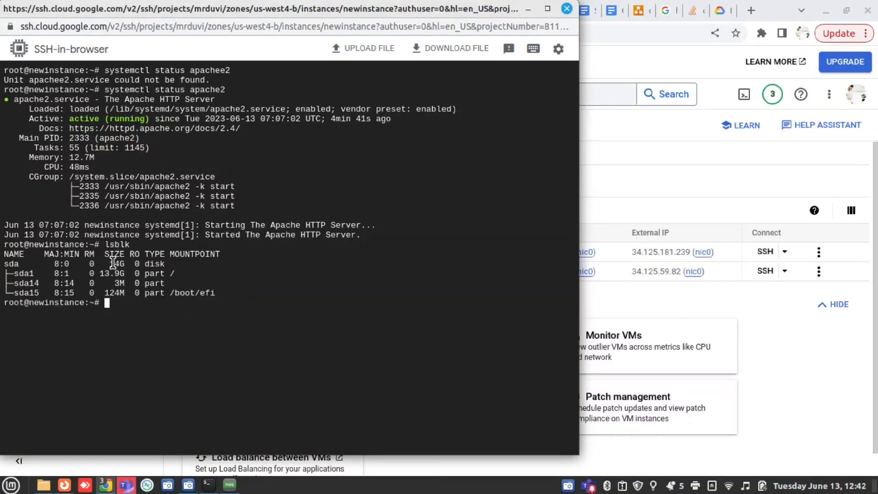
drag(106, 264, 131, 267)
Minimize both SSH windows and stop instance-1 from the VM instances list
mouse_move(105, 485)
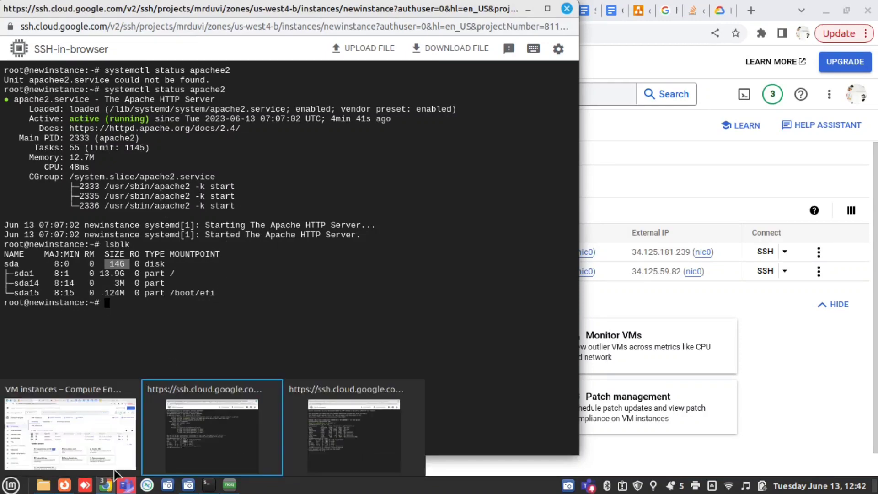
click(336, 450)
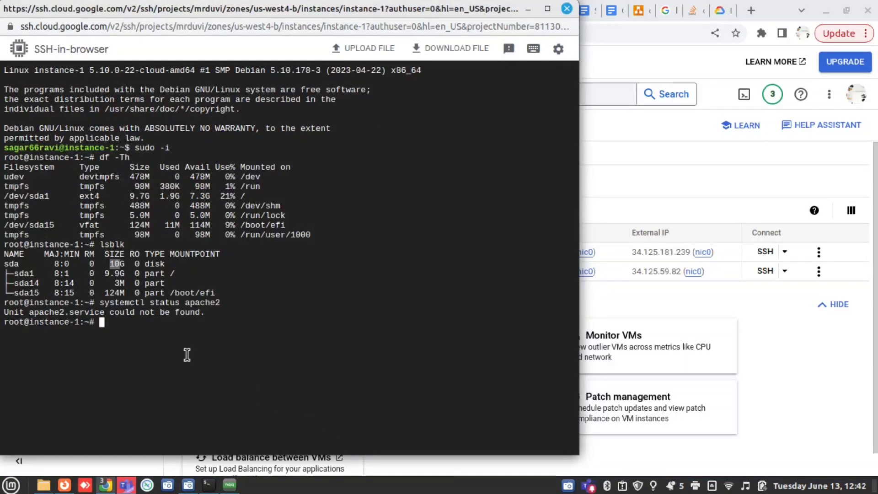
click(527, 11)
click(526, 10)
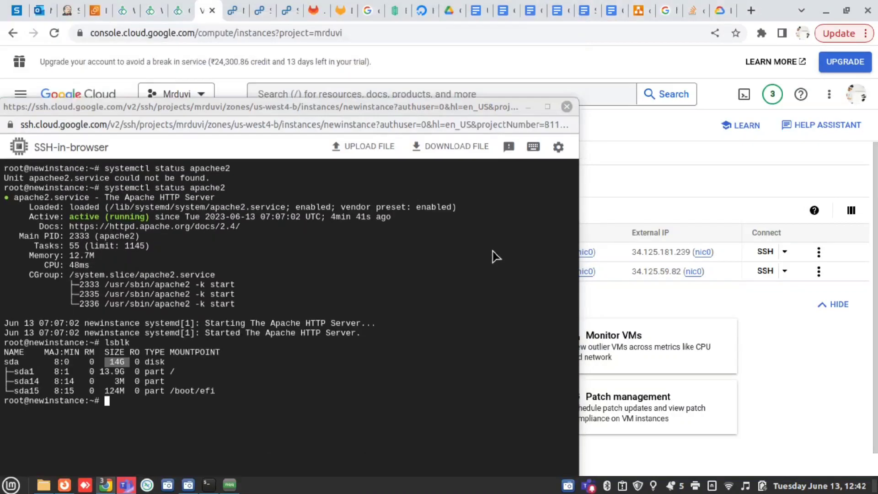
click(181, 251)
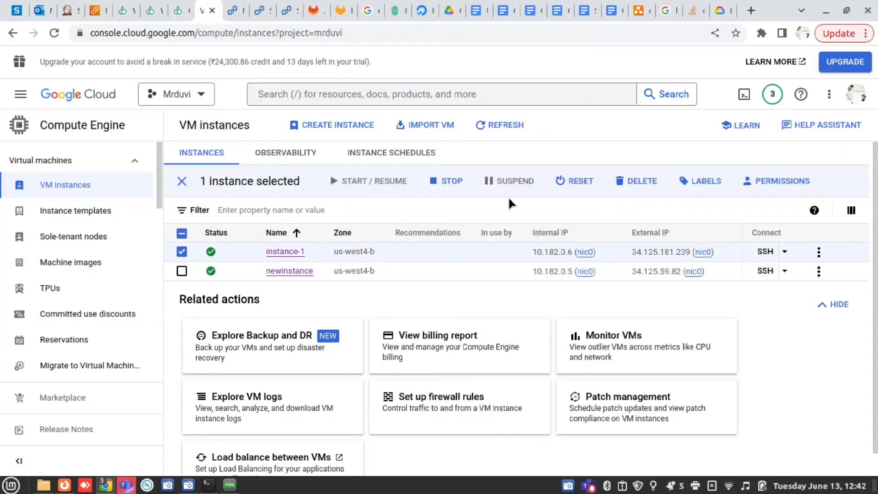
click(452, 181)
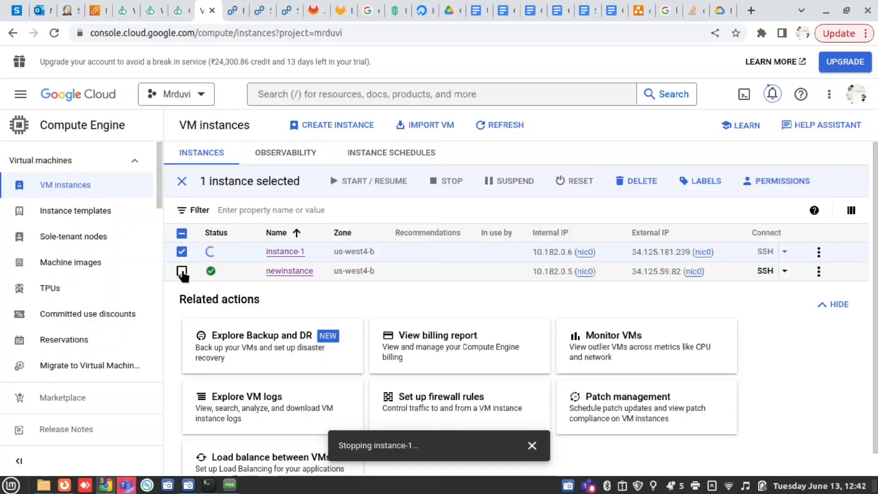
Select only newinstance in the VM instances list and stop it
click(182, 271)
click(181, 251)
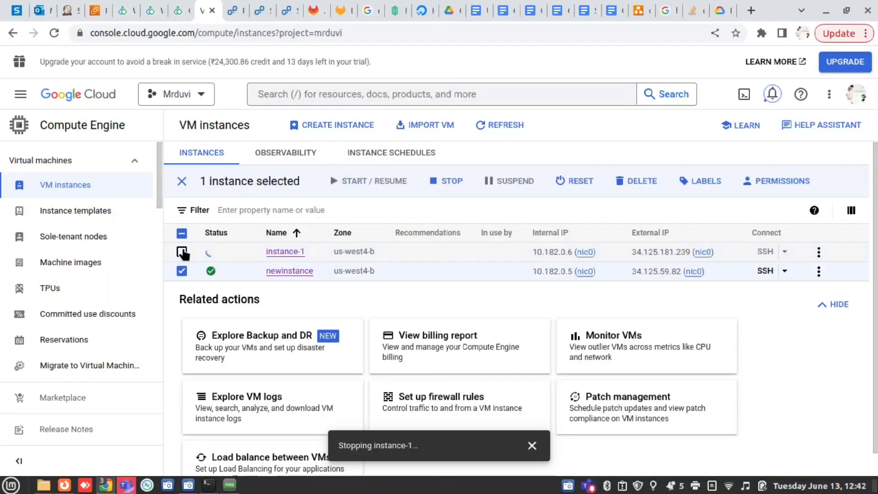
click(441, 182)
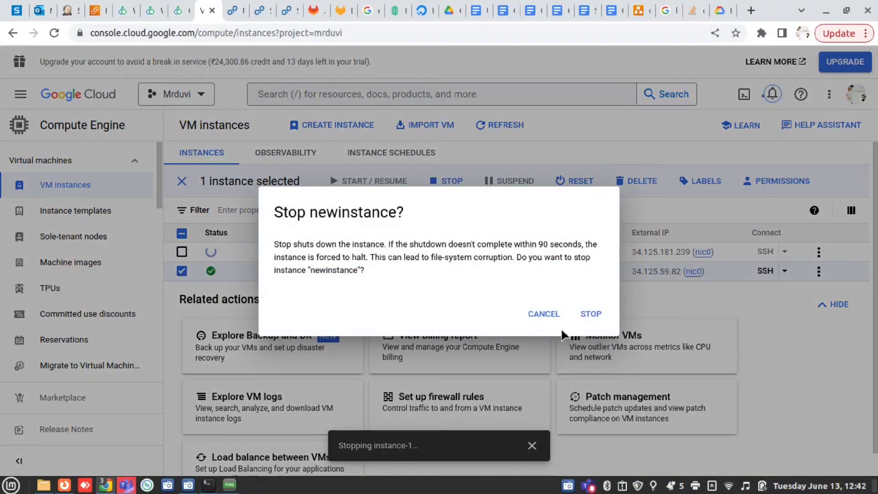
click(589, 314)
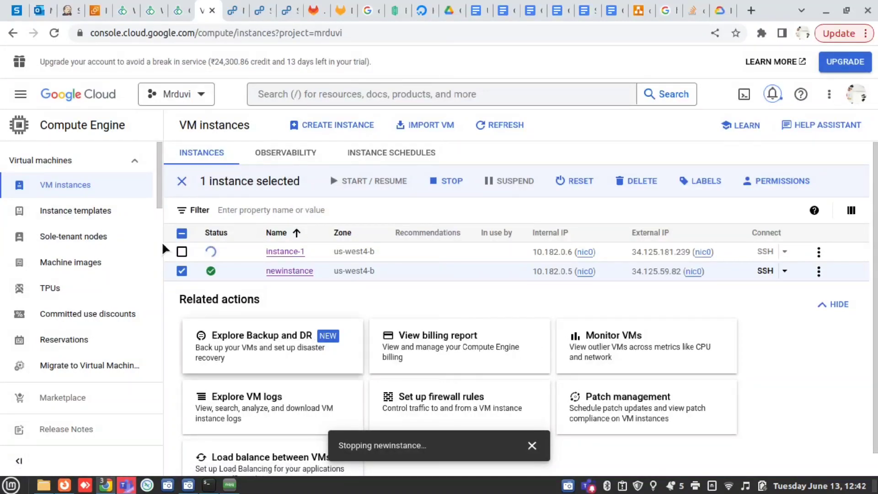
Open the Disks list and start creating a snapshot of the newinstance disk
scroll(80, 274, down, 3)
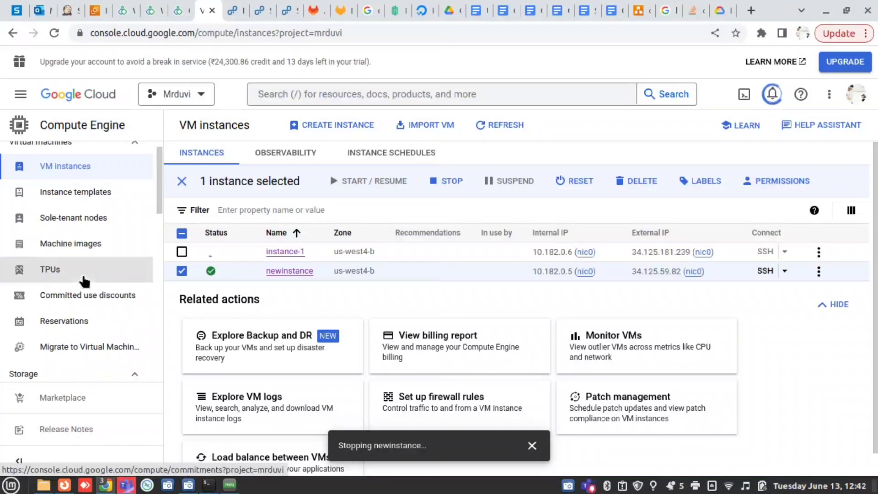
click(68, 262)
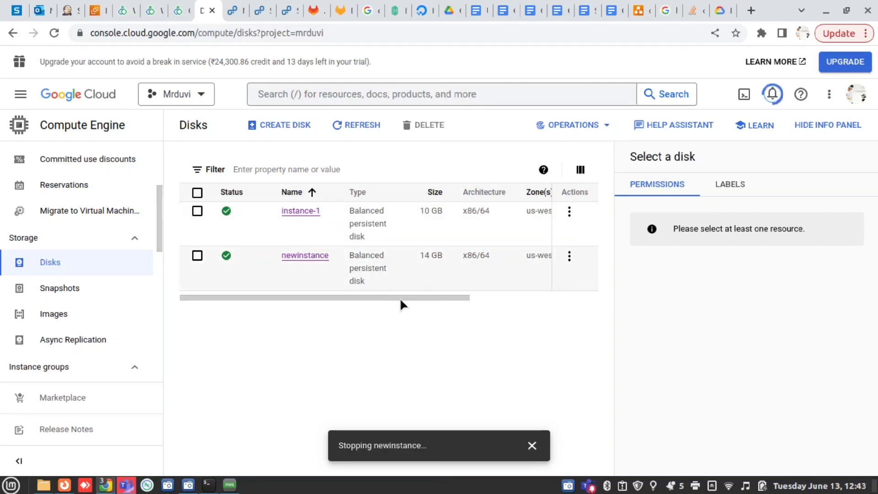
drag(400, 297, 300, 268)
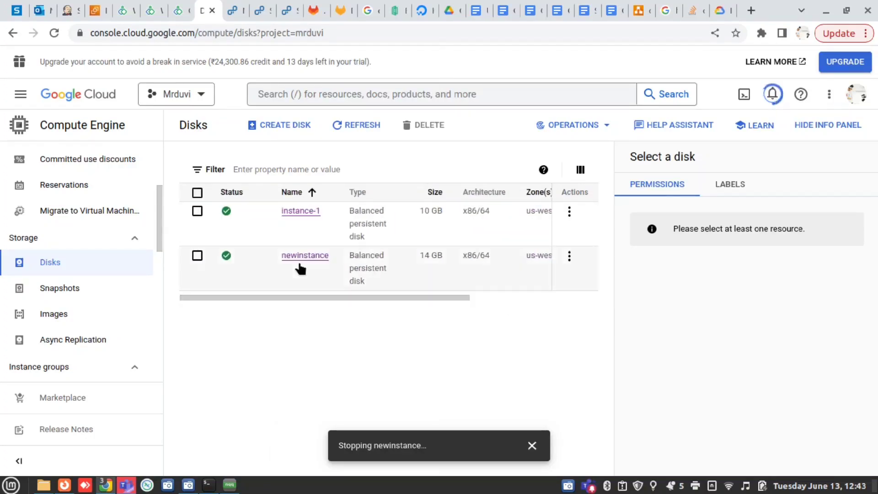
click(569, 256)
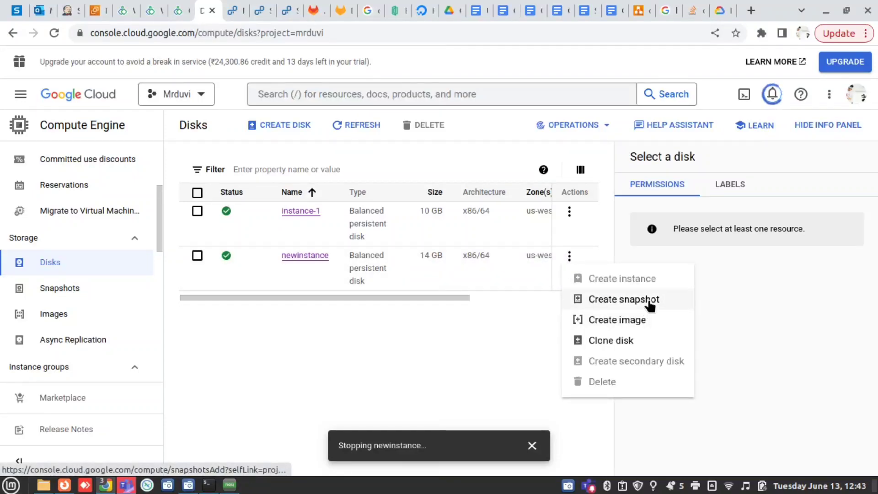
click(650, 301)
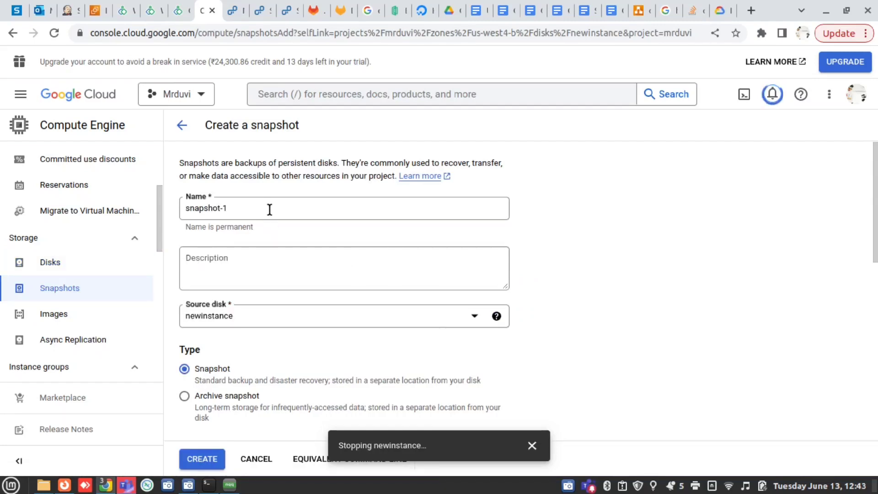
Name the snapshot snapshot-newinstance and keep newinstance as its source disk
click(270, 210)
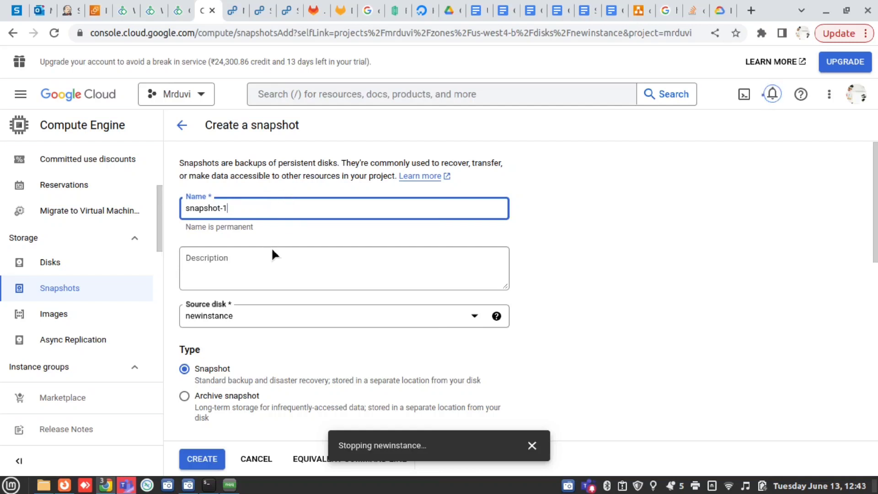
key(BackSpace)
text(newinst)
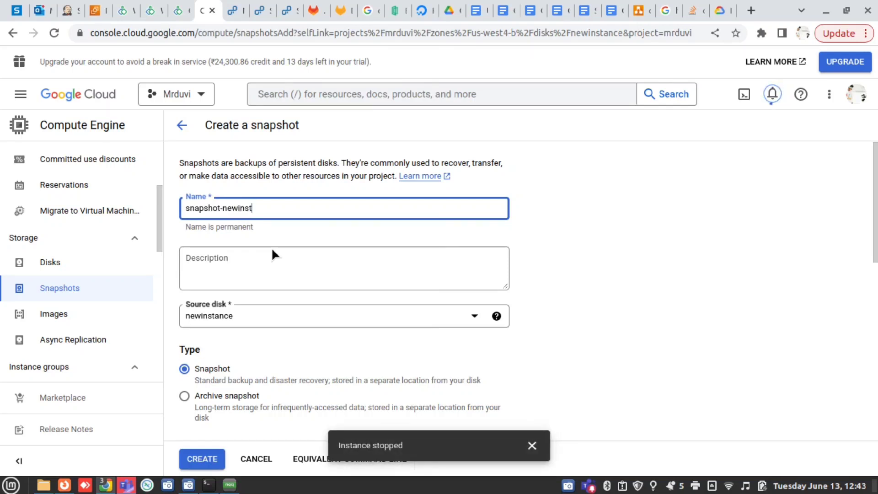
text(ance)
click(465, 319)
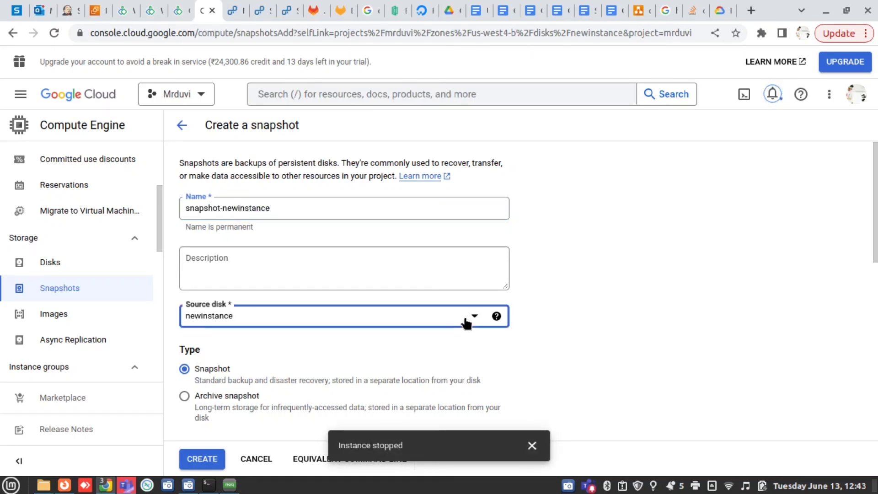
click(629, 336)
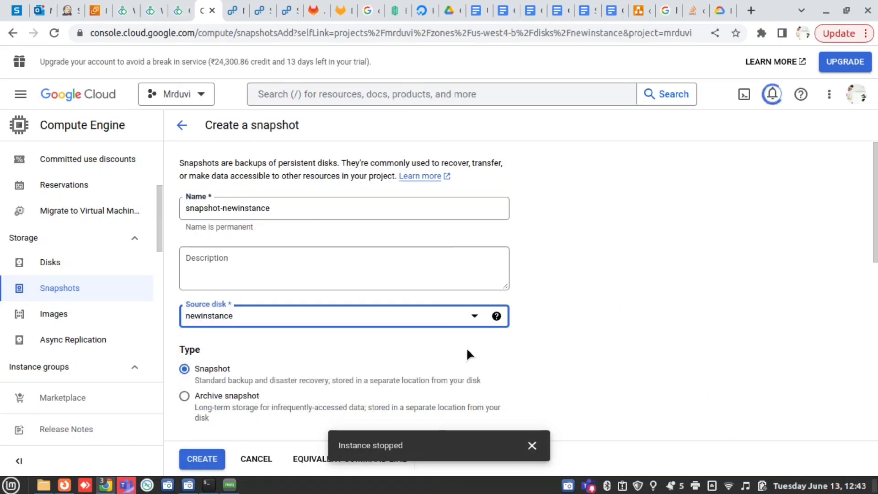
Keep the standard snapshot type and the multi-regional us location, and create the snapshot
scroll(437, 341, down, 3)
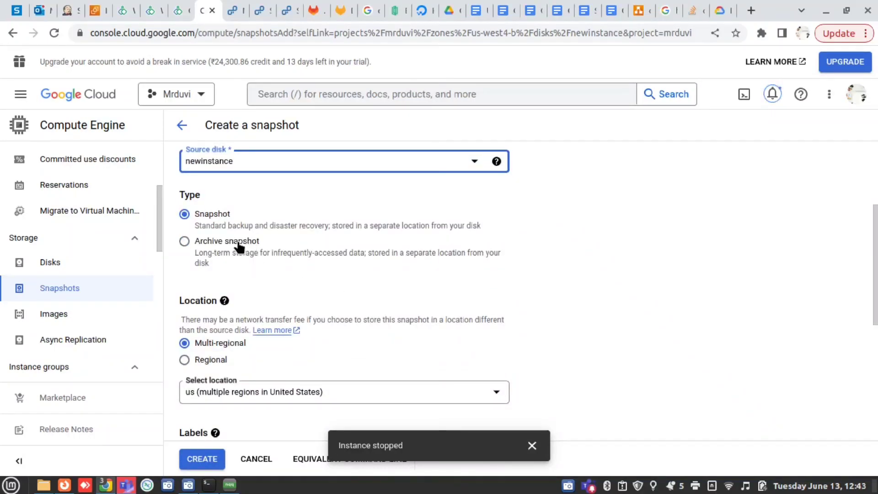
scroll(320, 318, down, 3)
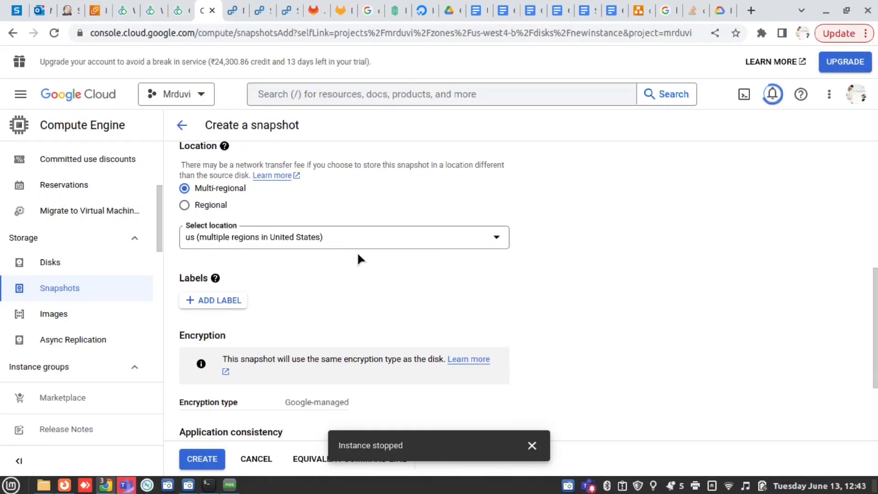
click(374, 243)
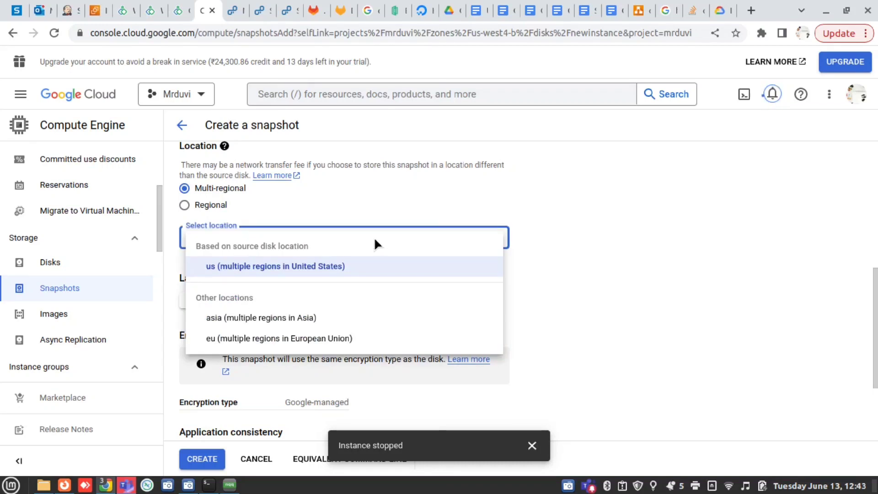
click(575, 238)
scroll(526, 283, down, 3)
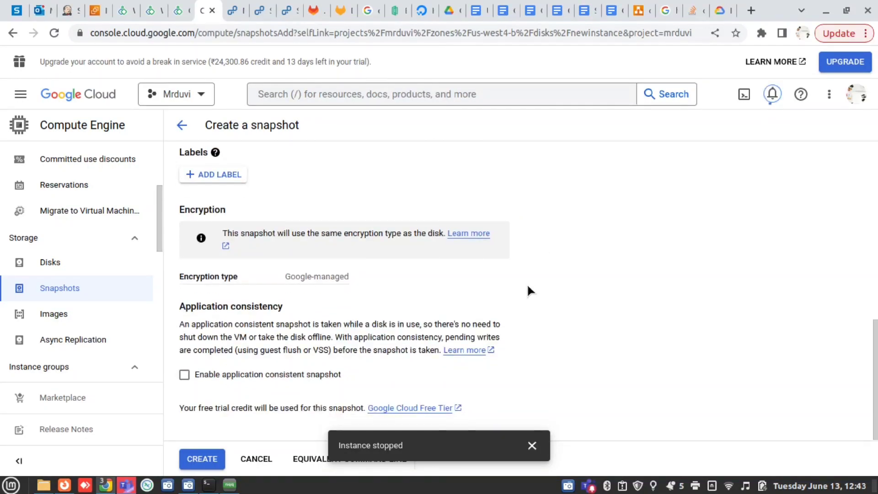
click(214, 459)
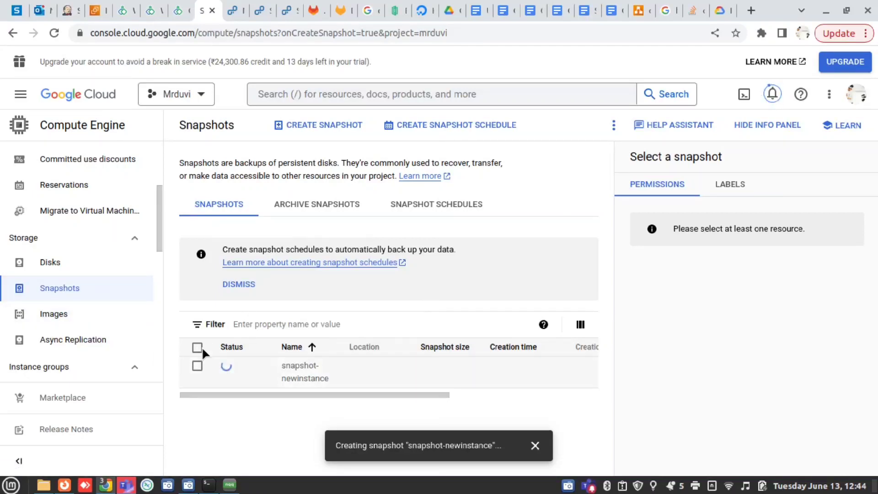
Look at the Images list, return to the Disks list and start creating an image from the newinstance disk
click(66, 315)
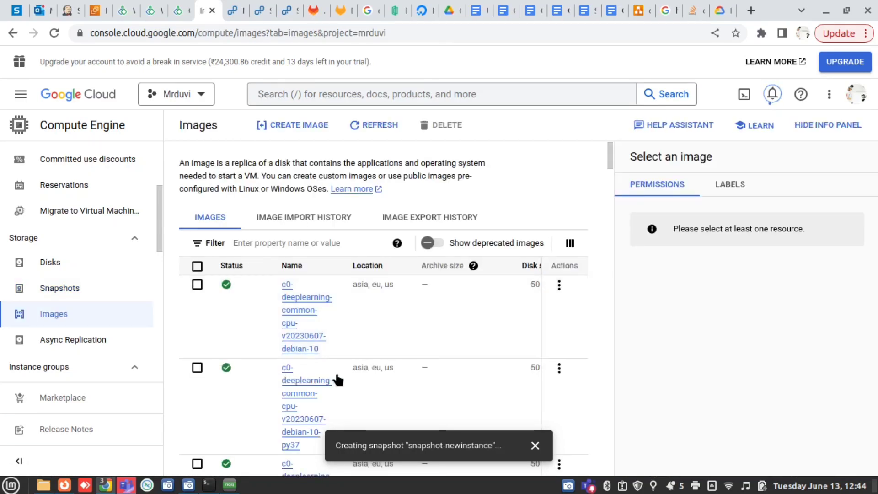
click(71, 263)
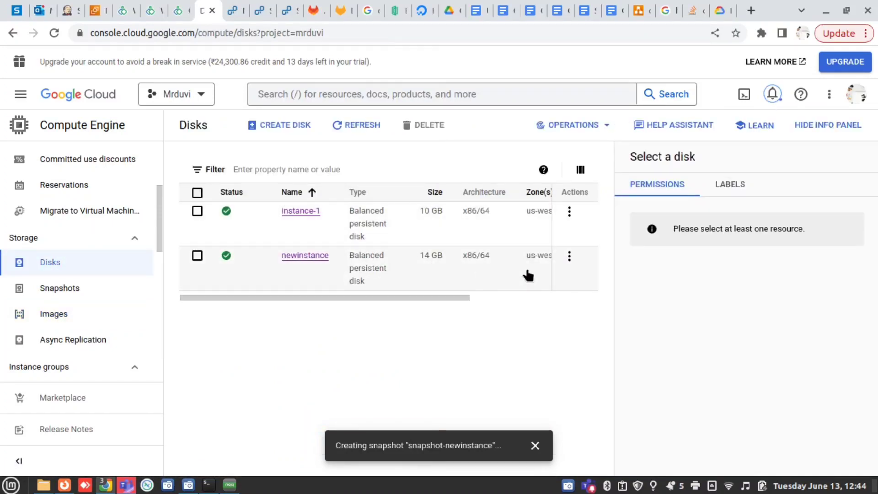
click(569, 256)
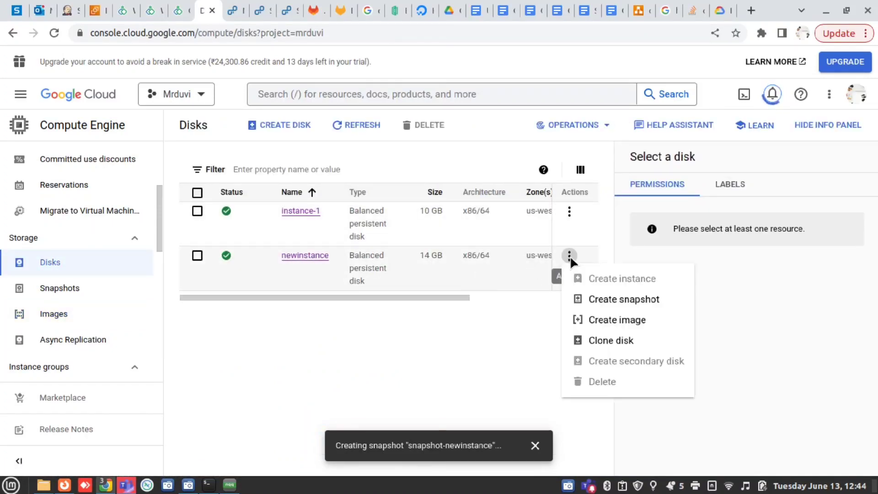
click(590, 325)
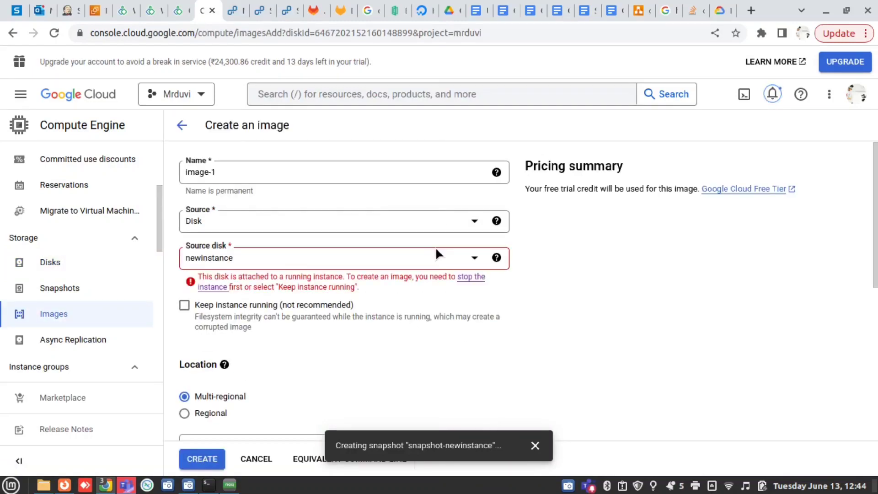
Set the name of the new image to image-newinstance
click(237, 177)
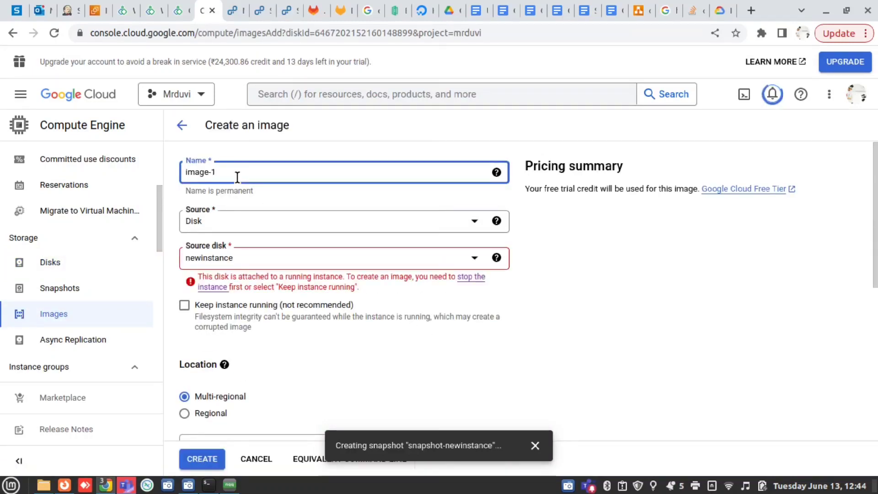
key(BackSpace)
text(newinstance)
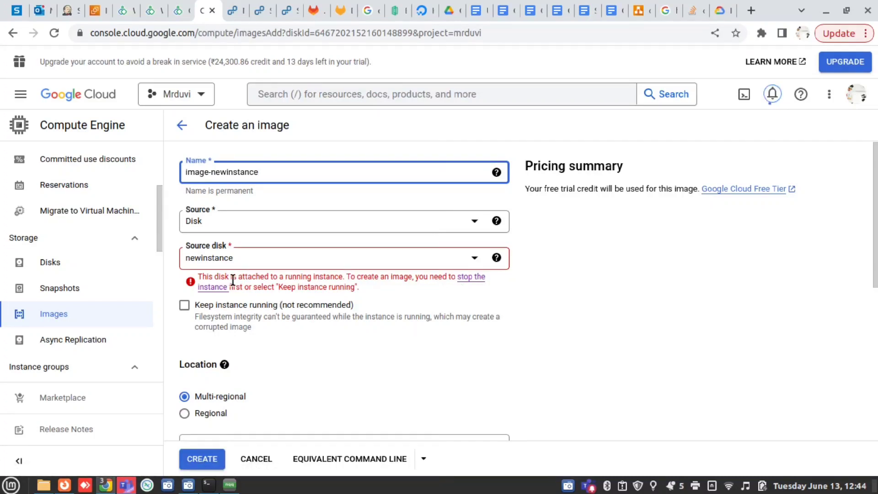
Check the notifications for the progress of stopping newinstance and creating its snapshot
click(773, 96)
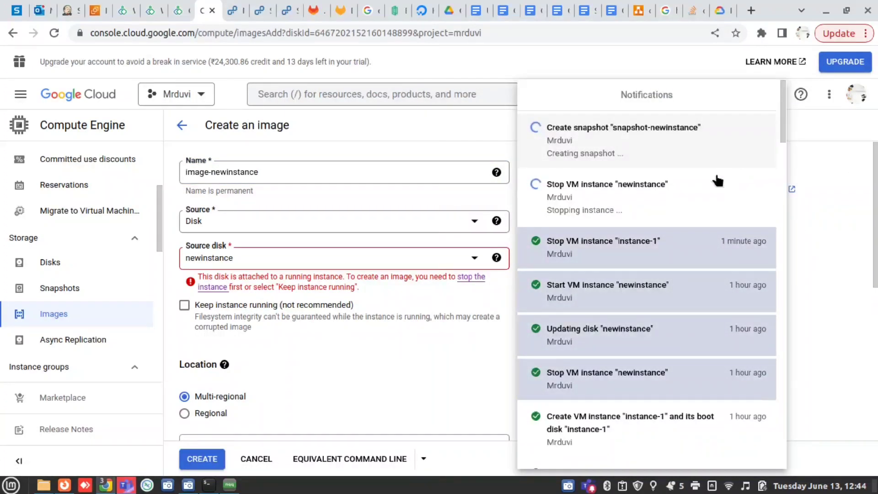
click(519, 297)
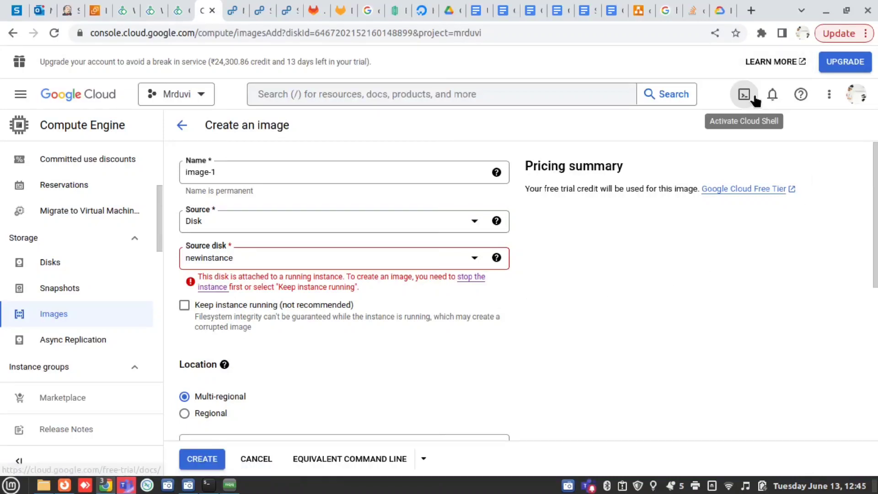
click(774, 96)
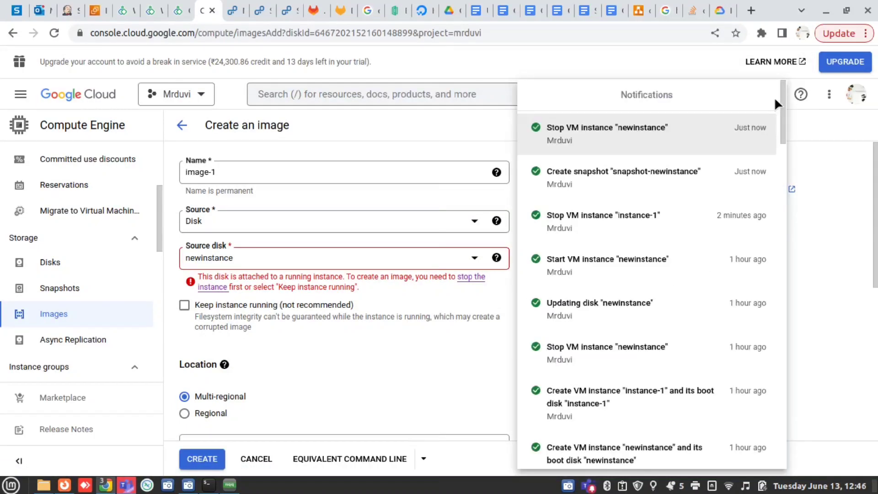
click(495, 364)
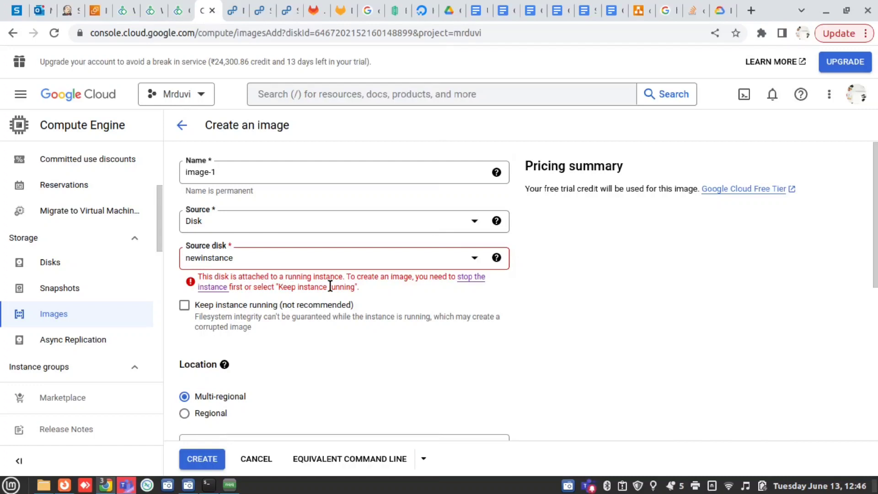
Enable Keep instance running for the source disk newinstance and create the image as image-1
click(185, 305)
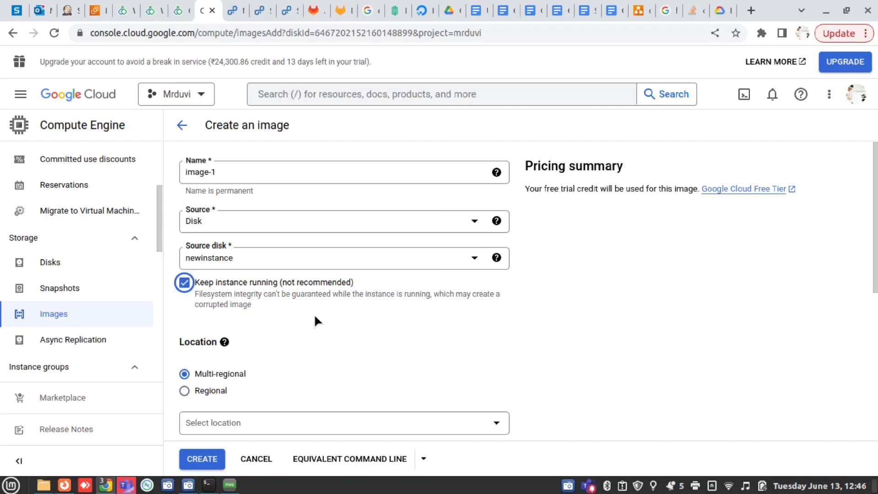
scroll(284, 306, down, 6)
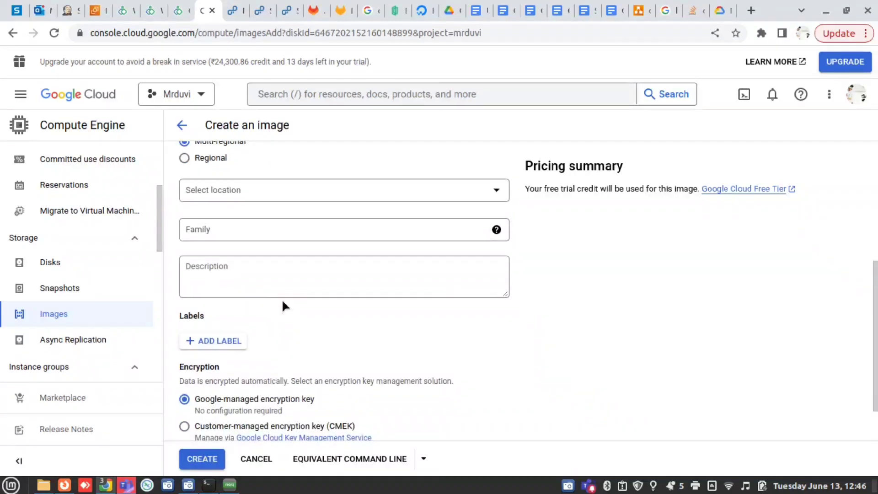
click(190, 467)
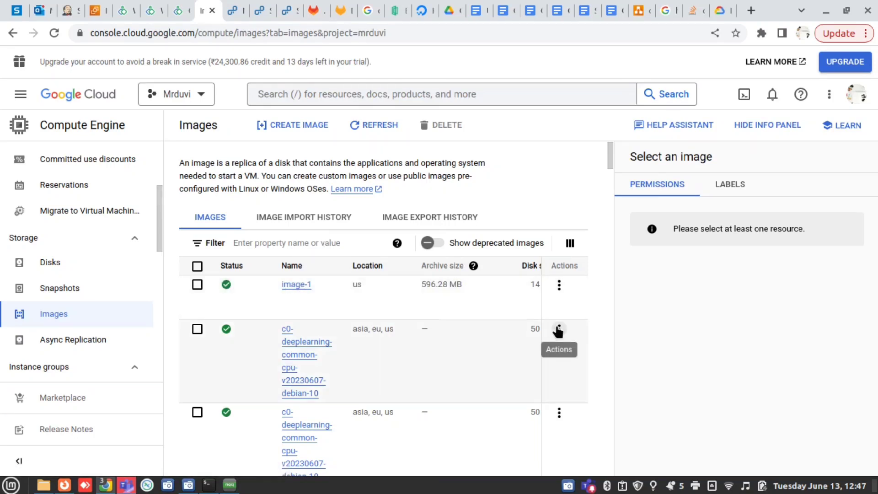
Examine the available actions, details and editable properties of image-1, leaving edit mode without saving
click(558, 286)
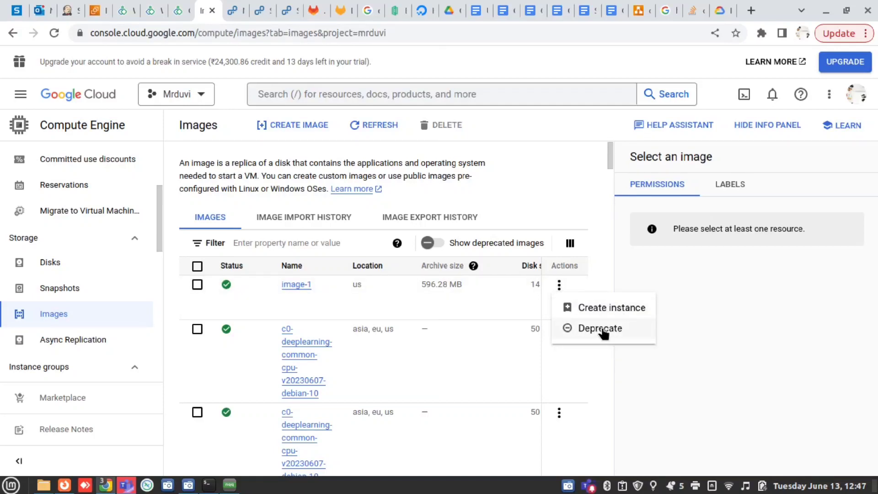
click(437, 312)
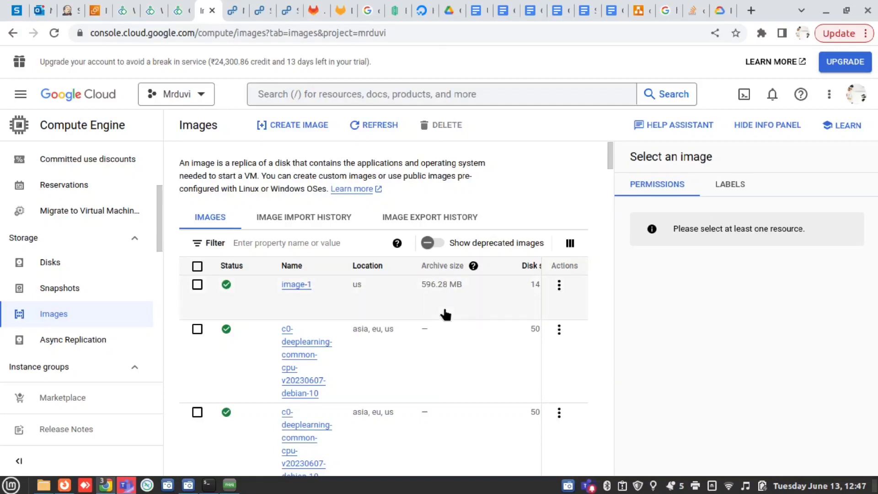
click(292, 285)
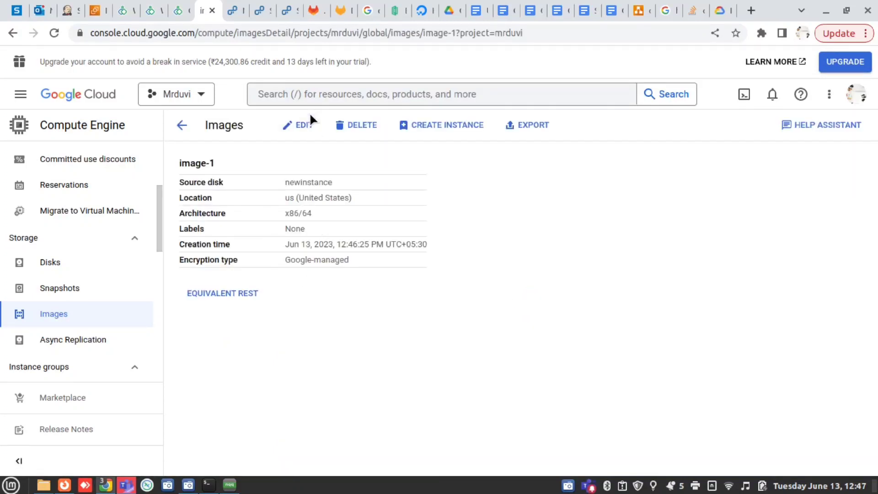
click(303, 125)
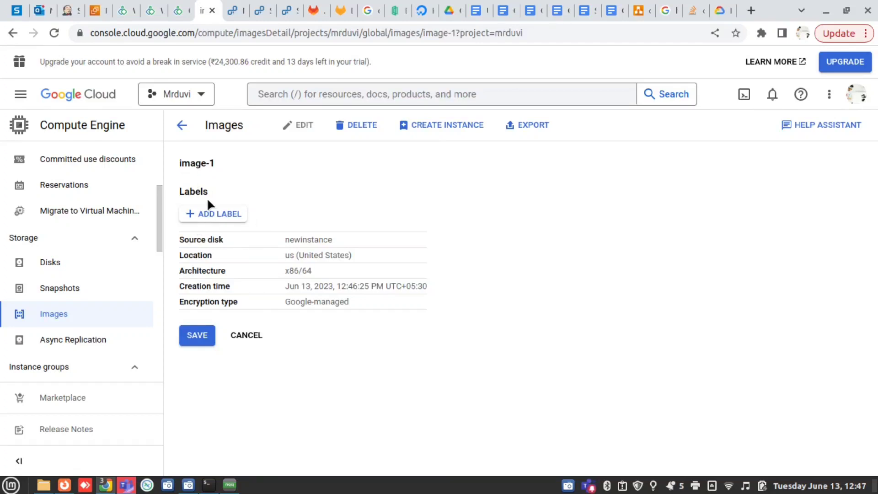
drag(213, 160, 180, 163)
click(247, 336)
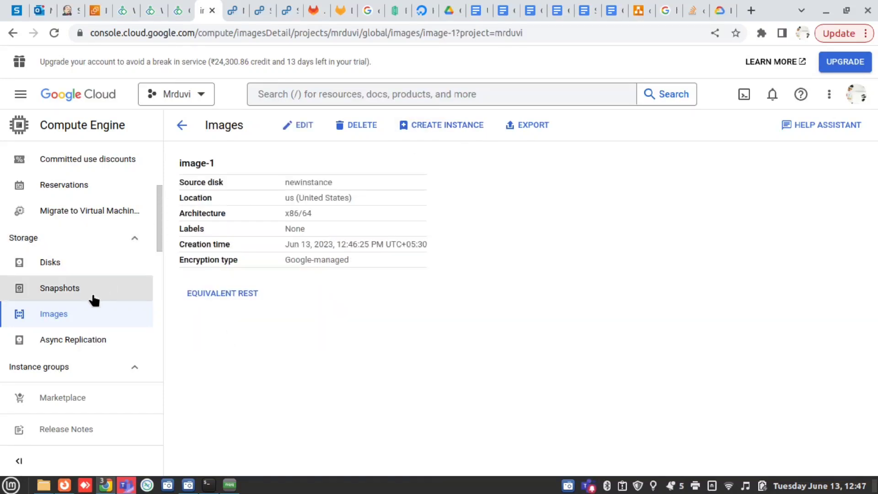
drag(333, 183, 274, 189)
click(272, 197)
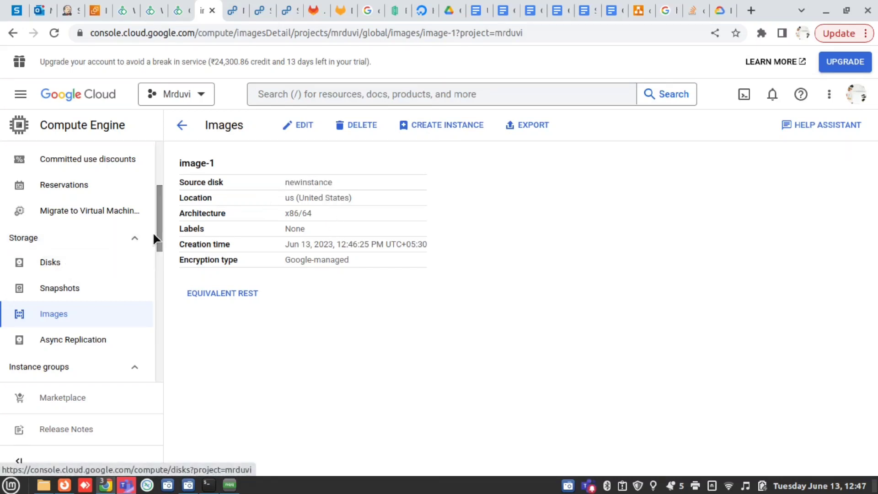
Return from the image details to the VM instances list
scroll(108, 221, up, 3)
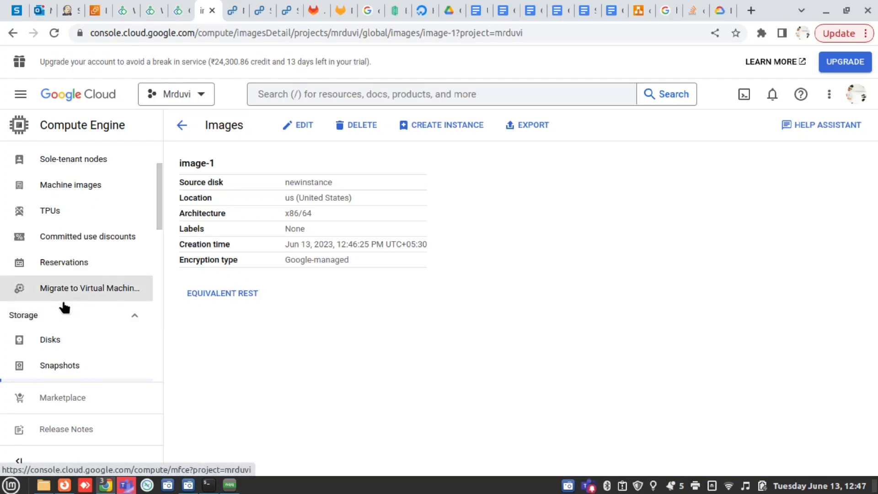
scroll(62, 308, up, 3)
click(94, 181)
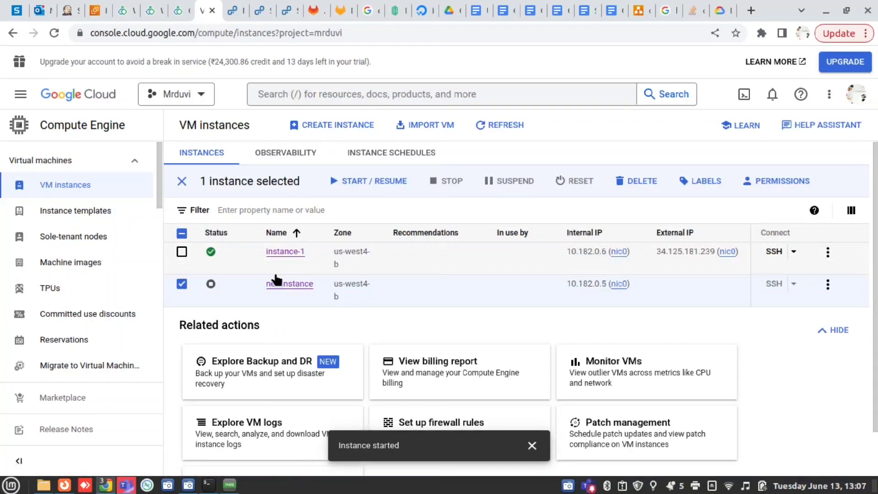
Open newinstance for editing and detach its current boot disk
click(277, 286)
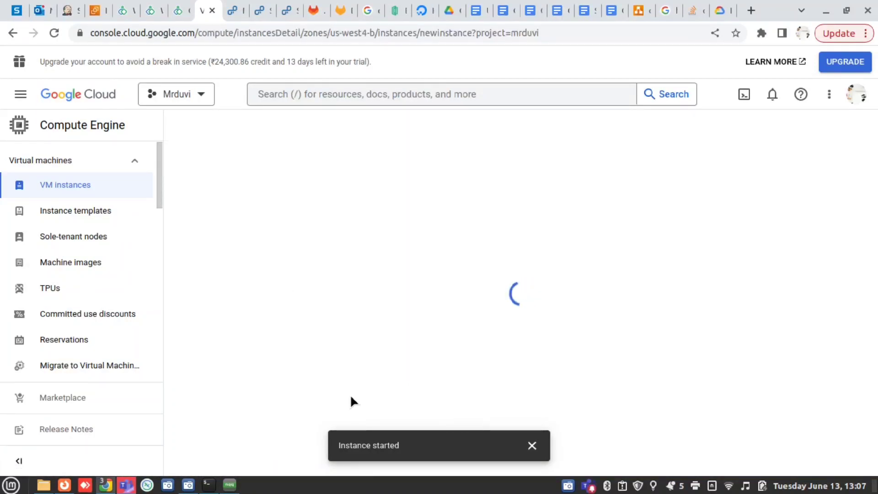
click(531, 445)
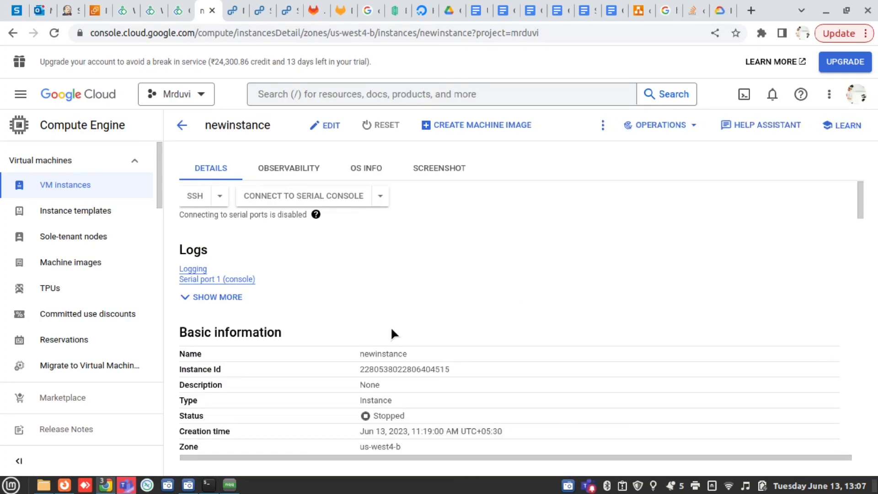
scroll(391, 326, down, 8)
click(330, 145)
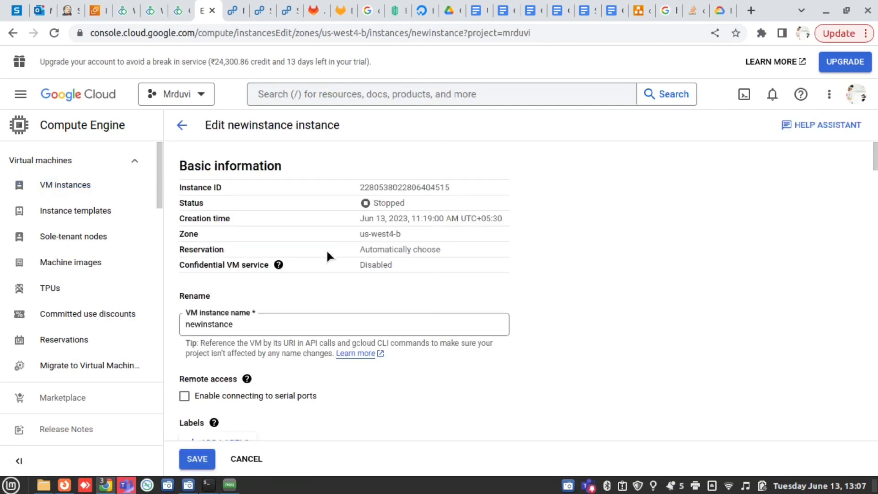
scroll(326, 257, down, 7)
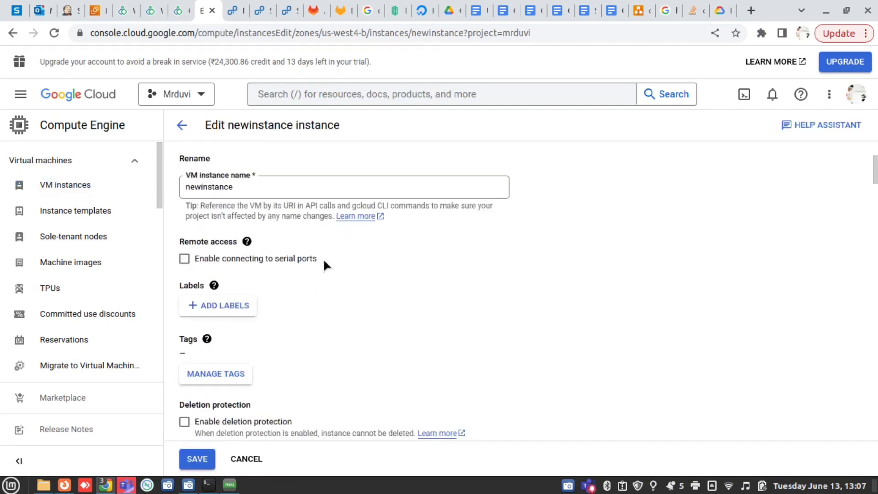
scroll(323, 258, down, 10)
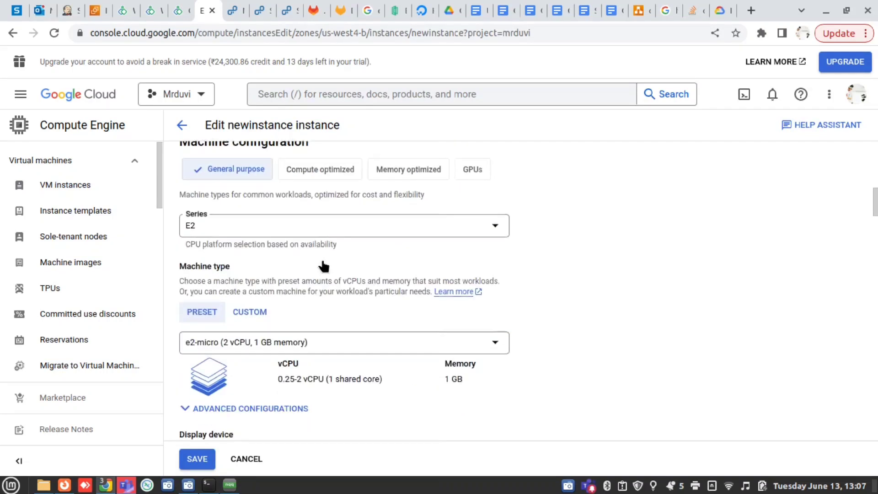
scroll(323, 266, down, 10)
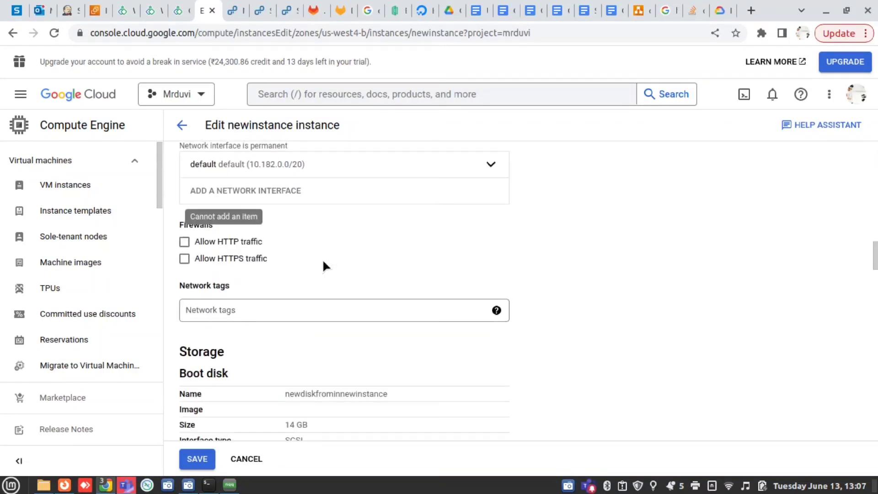
scroll(322, 263, down, 3)
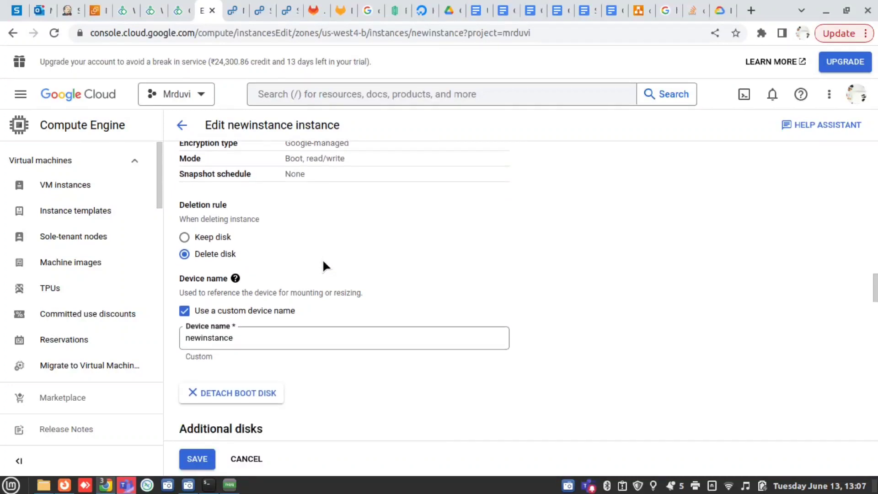
click(249, 334)
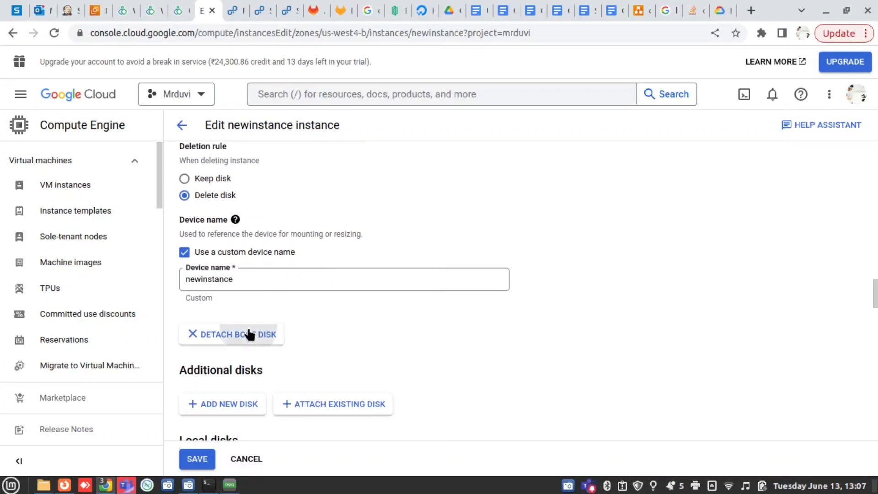
Configure a new boot disk for newinstance from the custom image image-1, naming the disk newinstanceimage
click(252, 333)
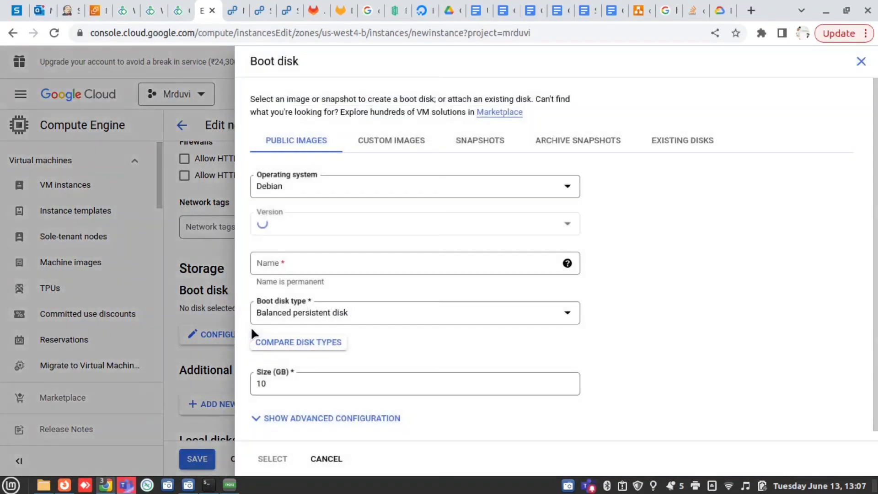
click(404, 143)
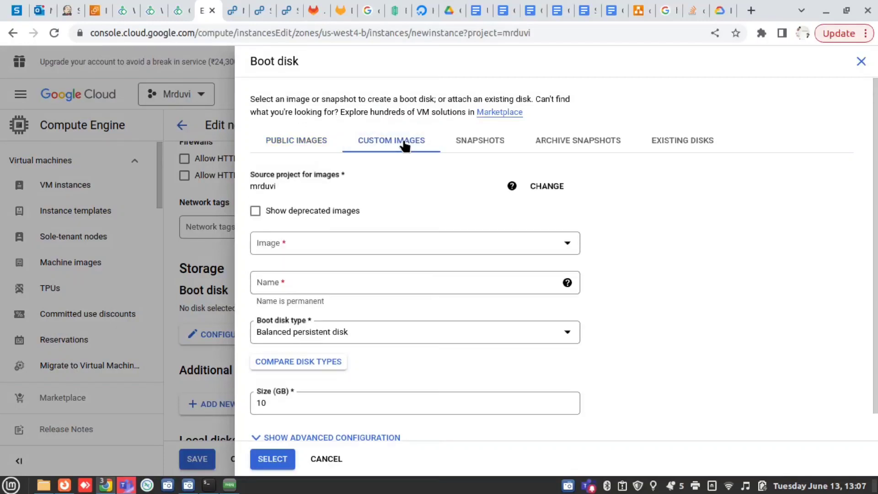
click(417, 247)
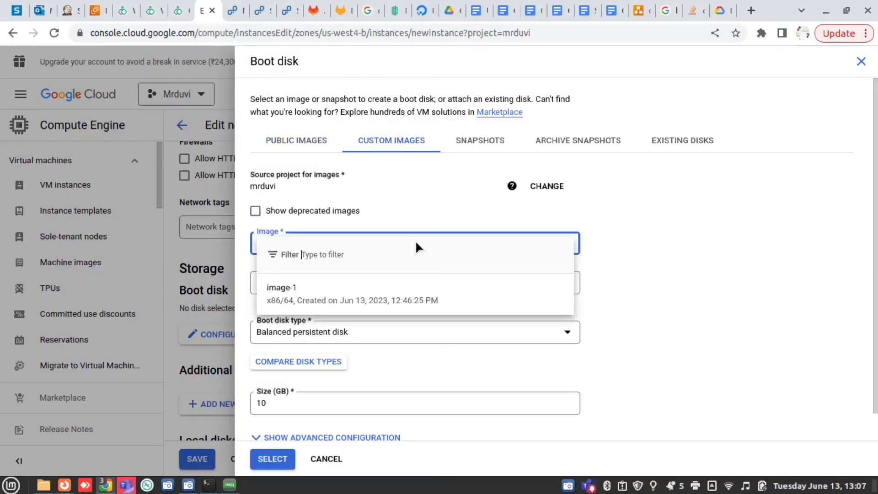
click(320, 301)
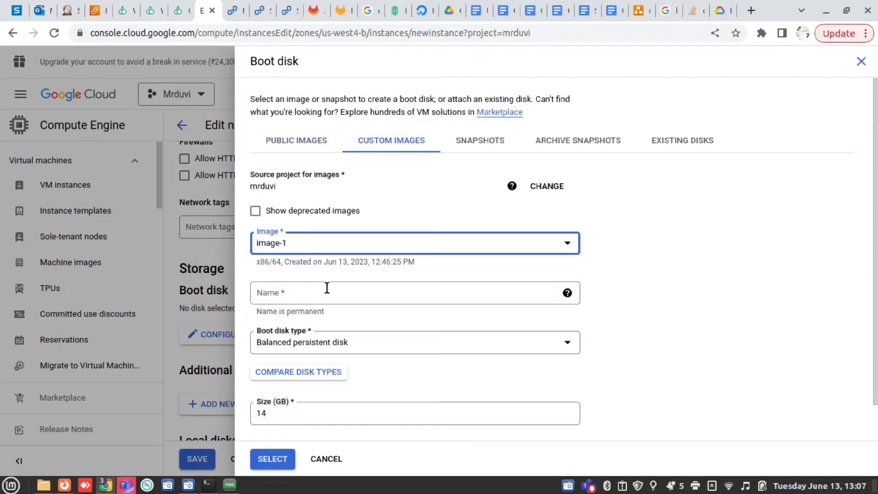
click(322, 289)
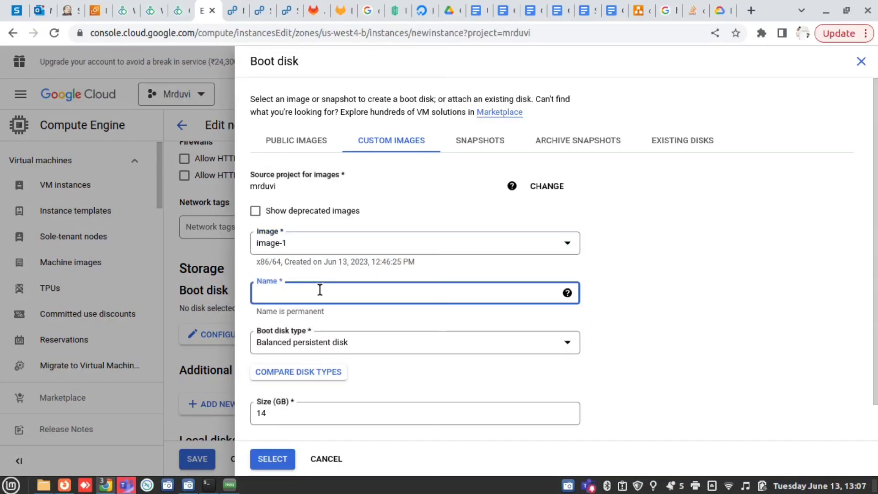
text(newinstanceimage)
scroll(732, 375, down, 1)
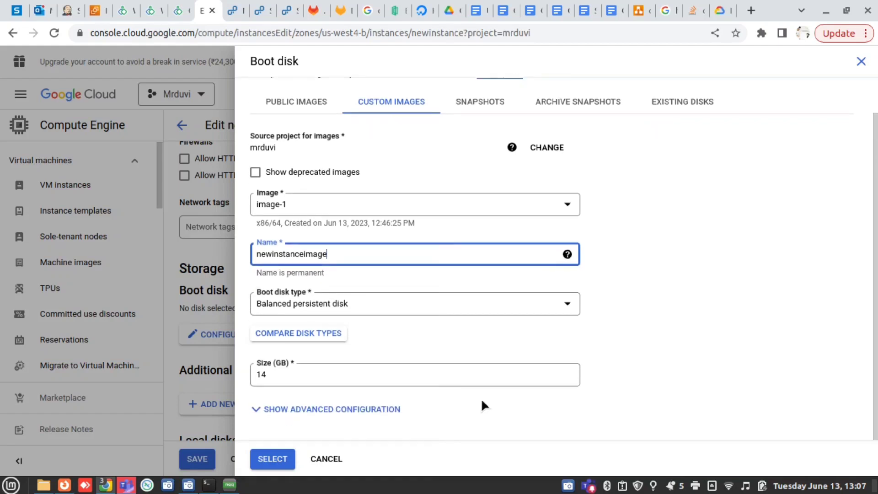
click(267, 459)
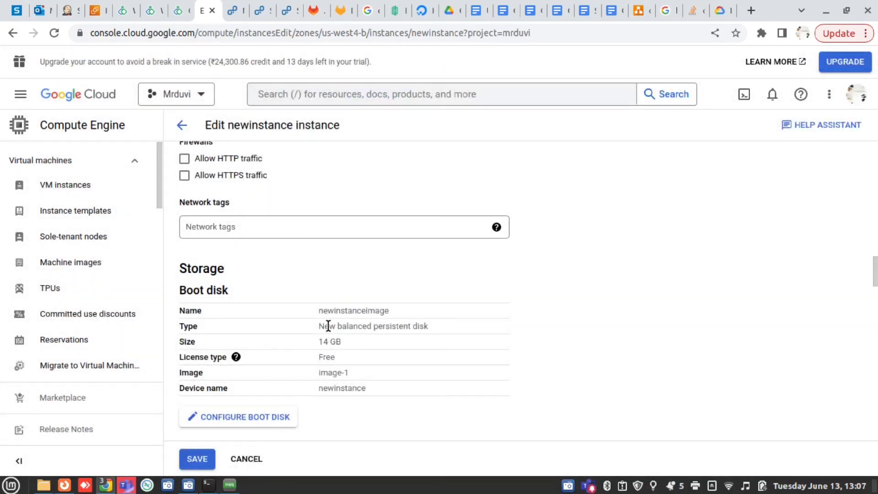
Review the new boot disk's name and source image, and save the changes to newinstance
drag(320, 326, 391, 317)
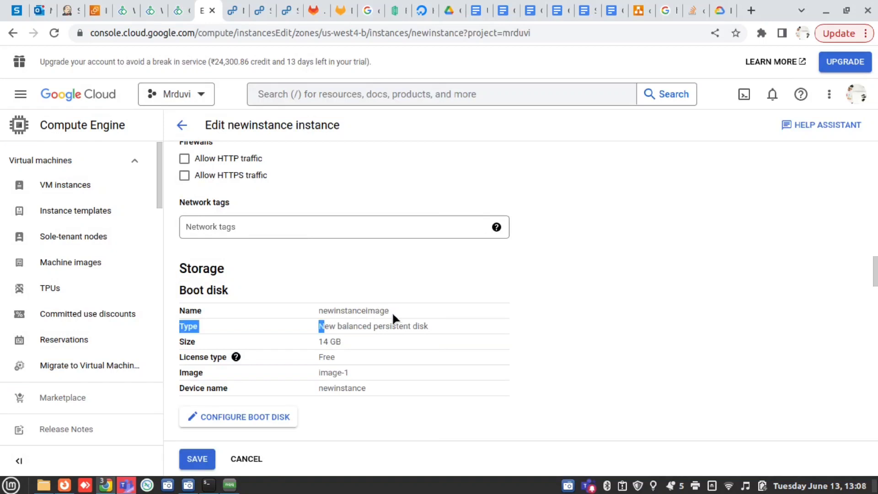
double_click(345, 311)
click(343, 372)
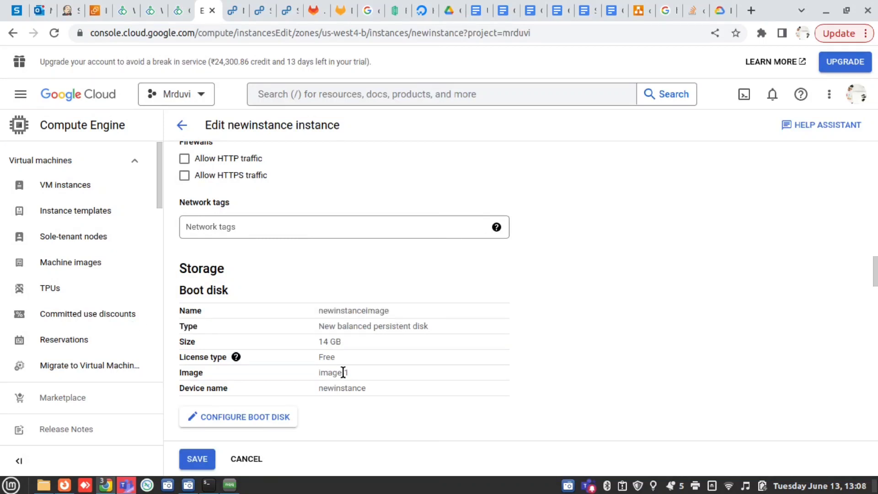
click(202, 459)
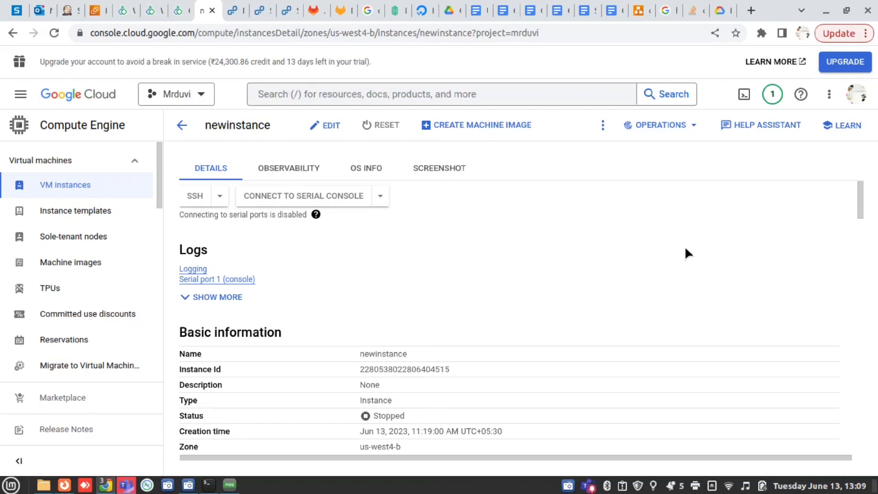
Return to the VM instances list and start newinstance
click(46, 188)
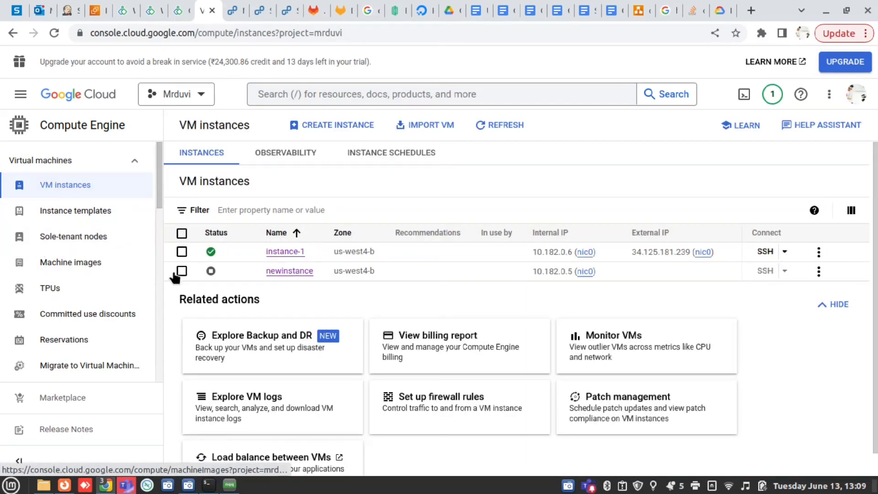
click(182, 252)
click(182, 252)
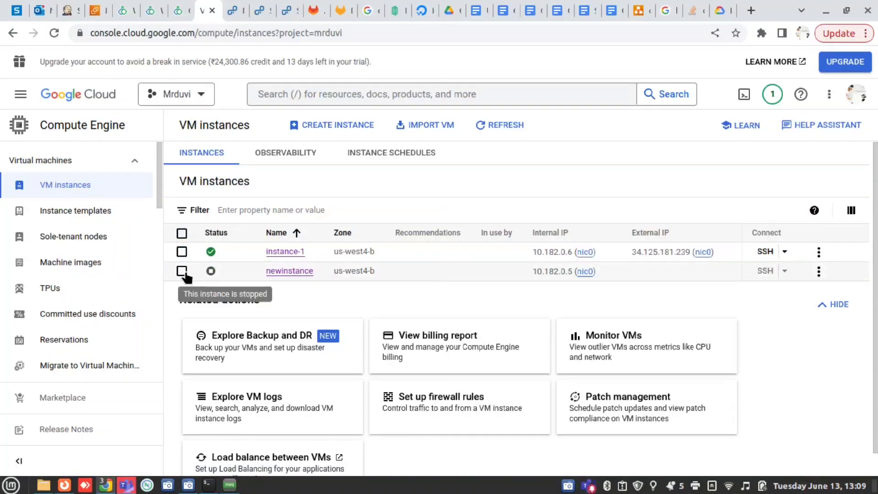
click(181, 270)
click(374, 181)
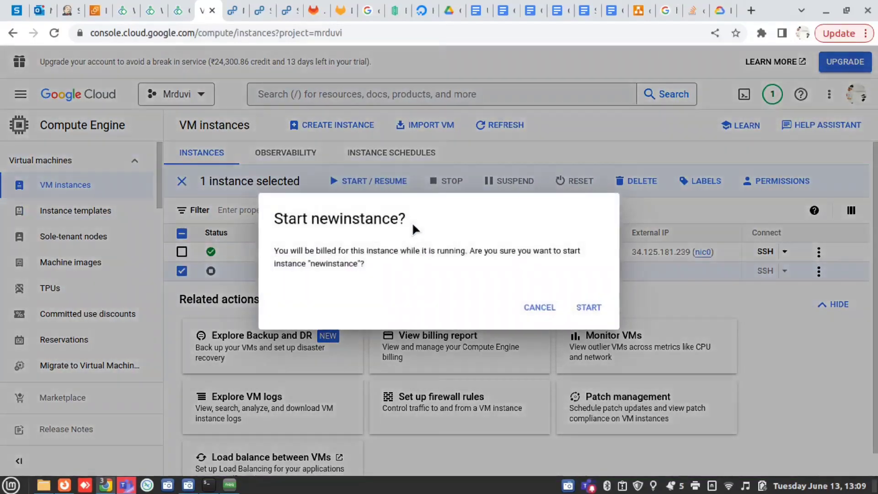
click(591, 307)
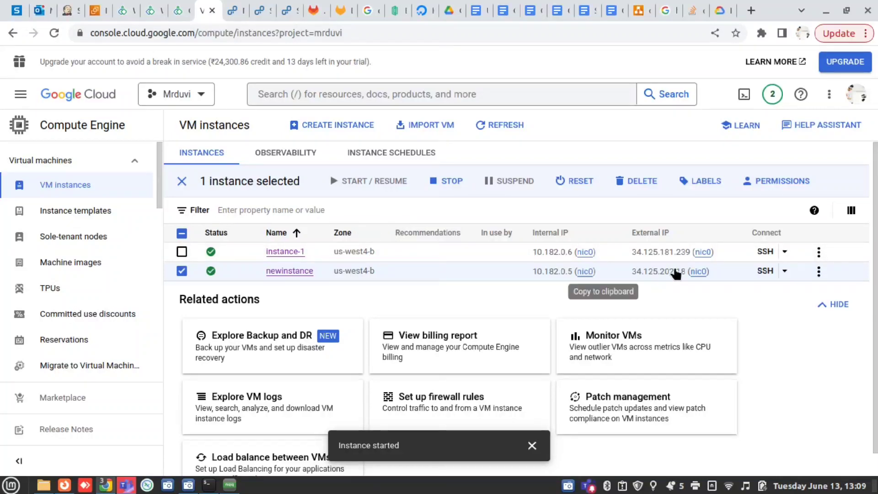
Connect to newinstance over SSH and check its disk size as root with lsblk
click(764, 270)
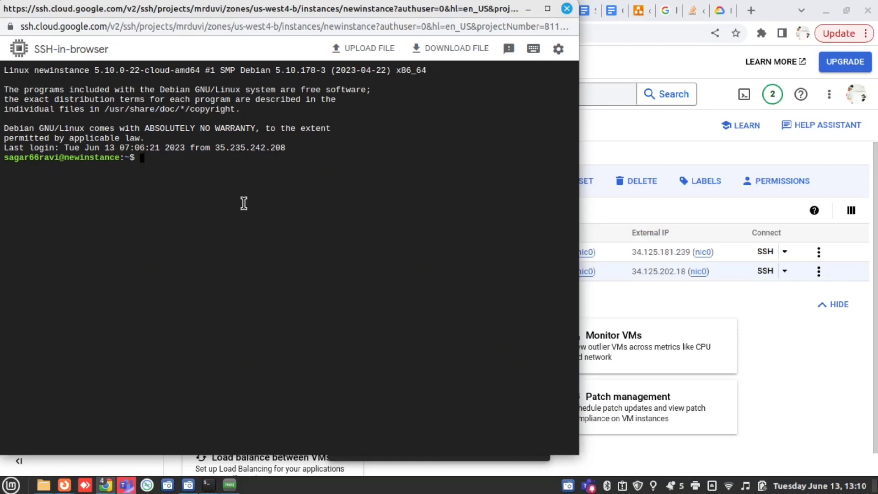
text(sudo -i)
key(Return)
text(lsblk)
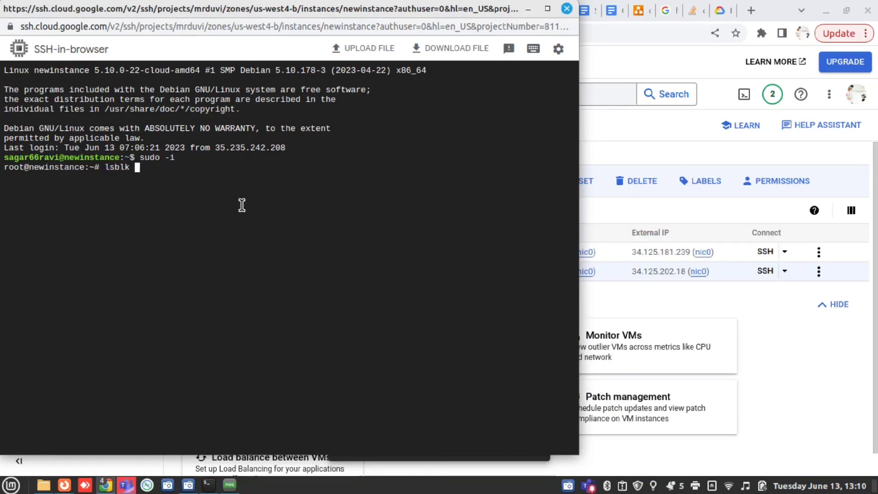
key(Return)
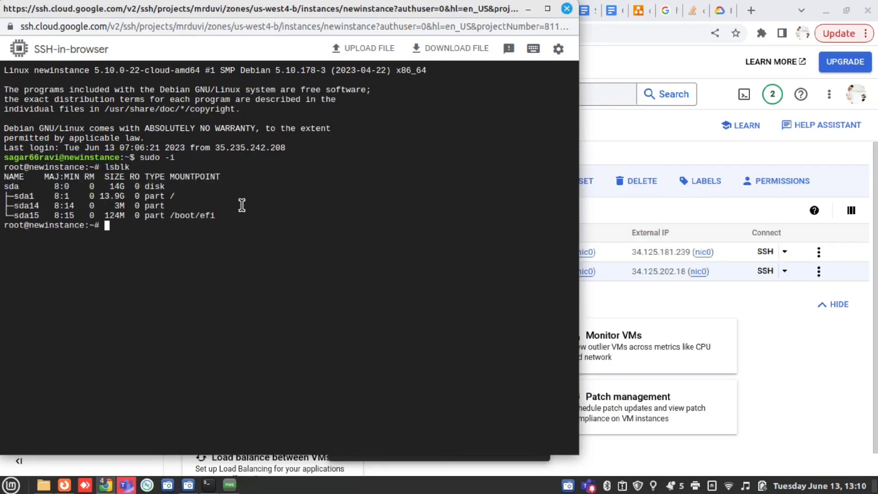
double_click(114, 185)
click(335, 252)
Check the Apache service with systemctl status apache2, and close the SSH session
text(systemctl stat)
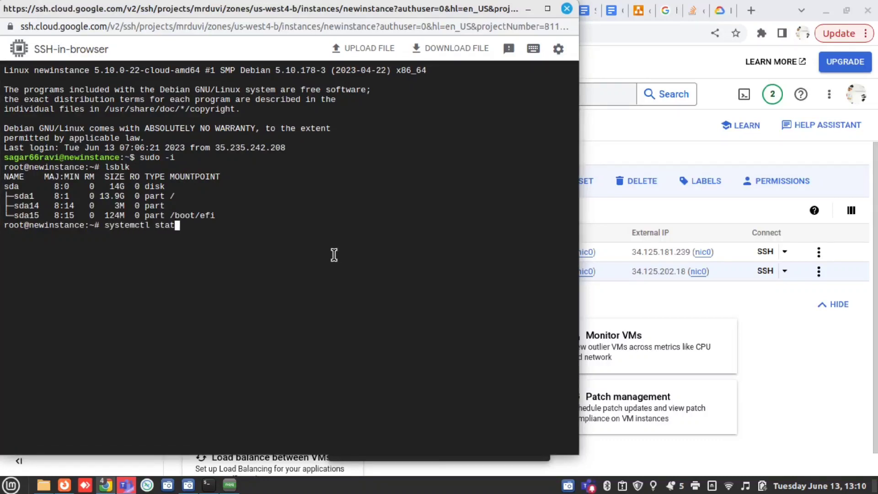
text(us apache2)
key(Return)
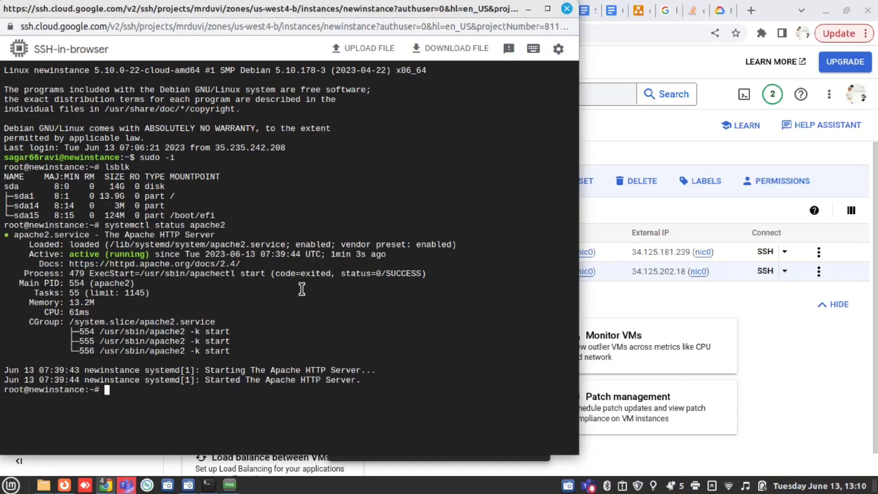
click(567, 9)
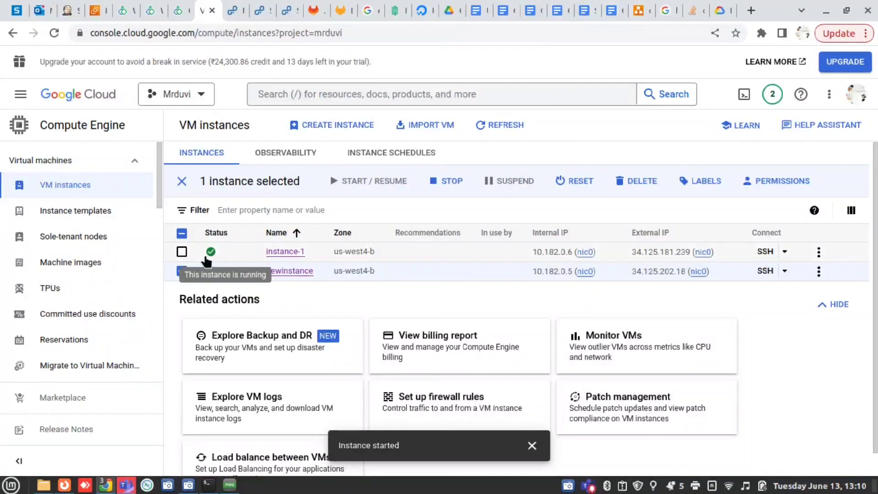